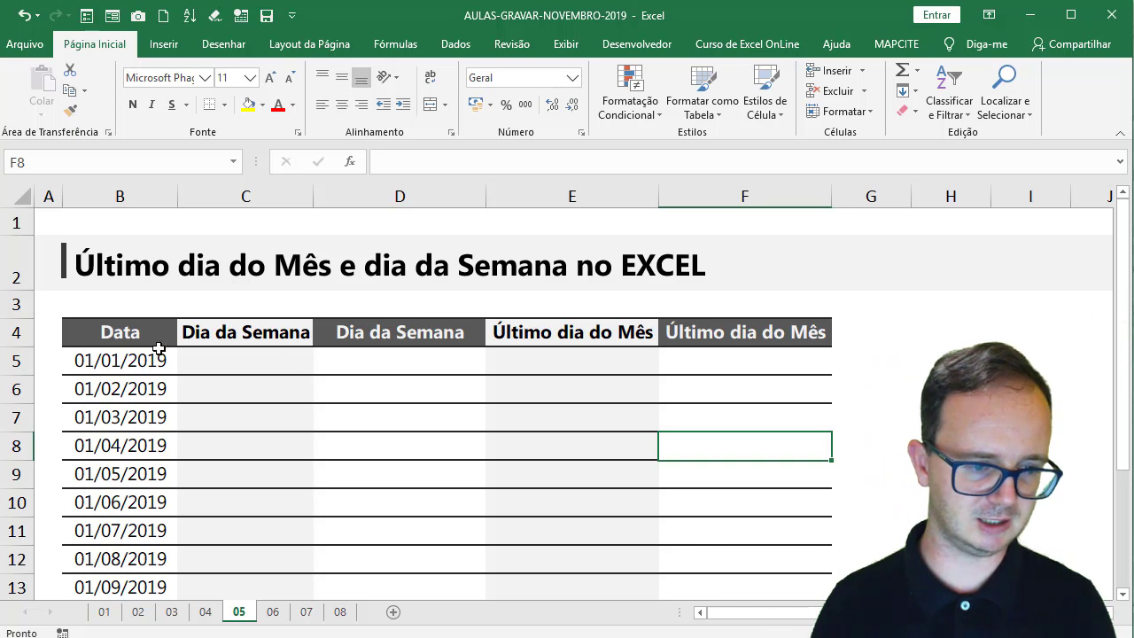
# Enter =TEXTO(B5;"ddd") in C5 so it shows the abbreviated weekday 'ter'
pyautogui.click(99, 358)
pyautogui.click(221, 366)
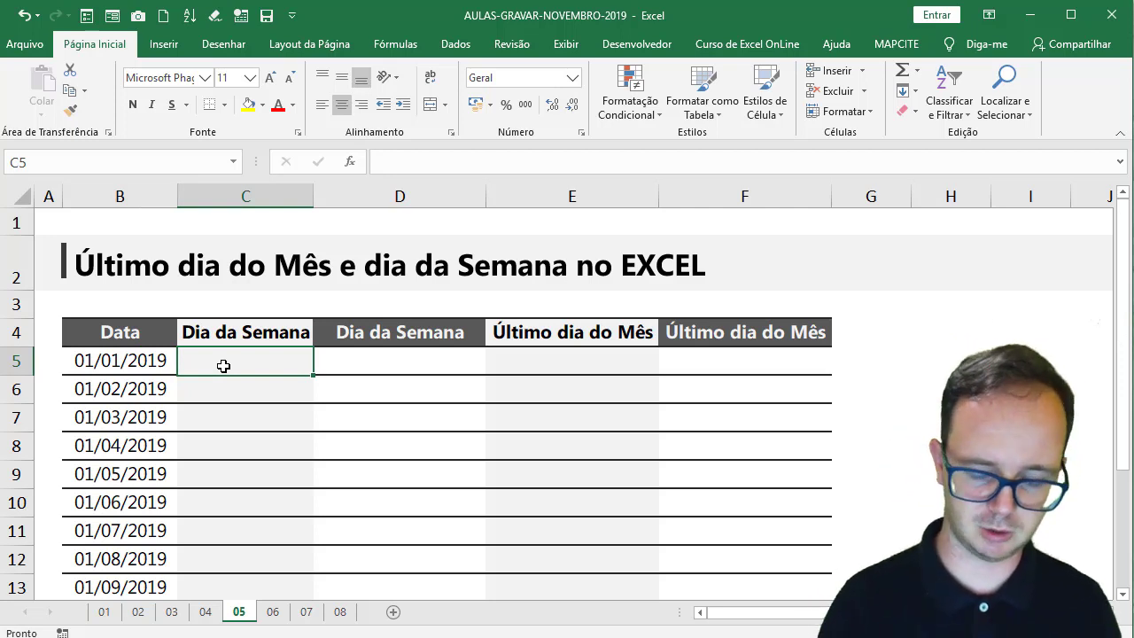
pyautogui.write('=')
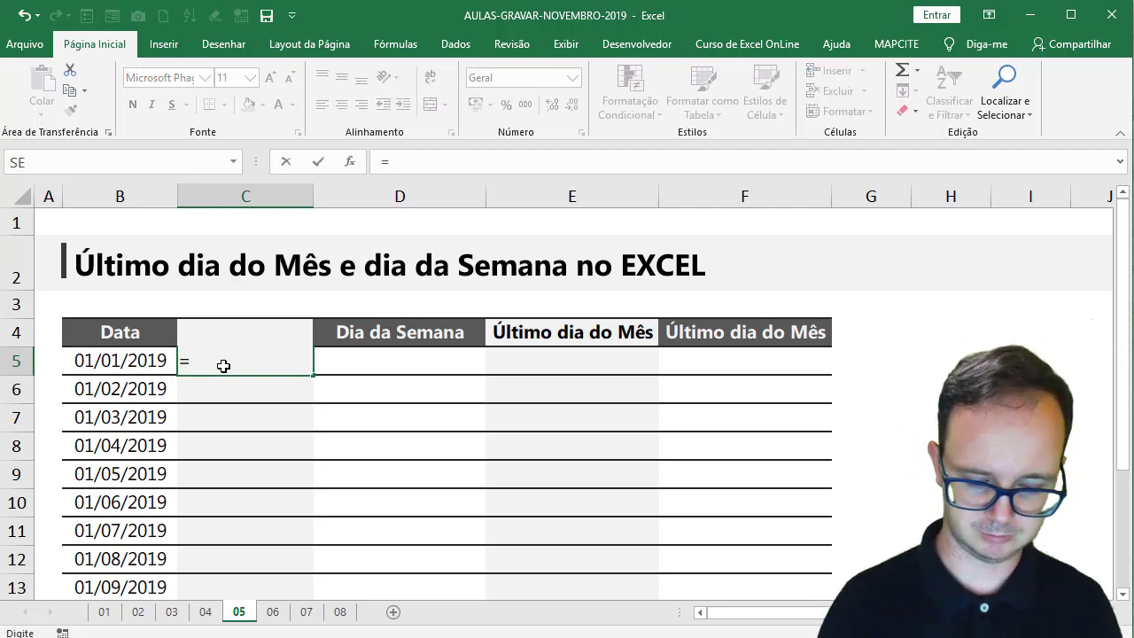
pyautogui.write('texto')
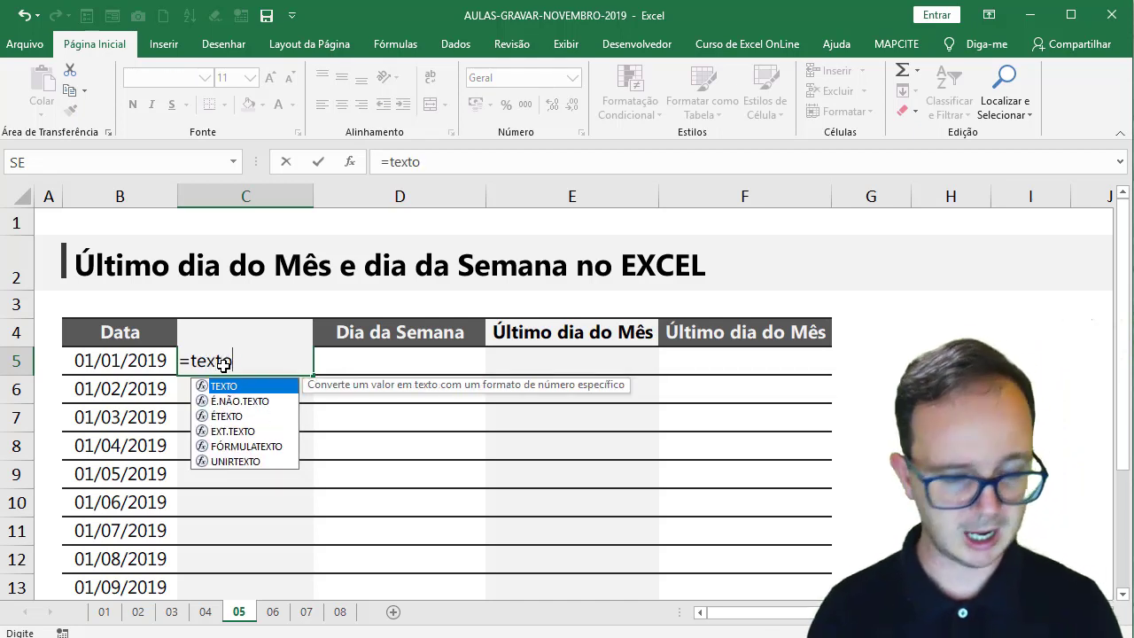
pyautogui.write('(')
pyautogui.click(160, 360)
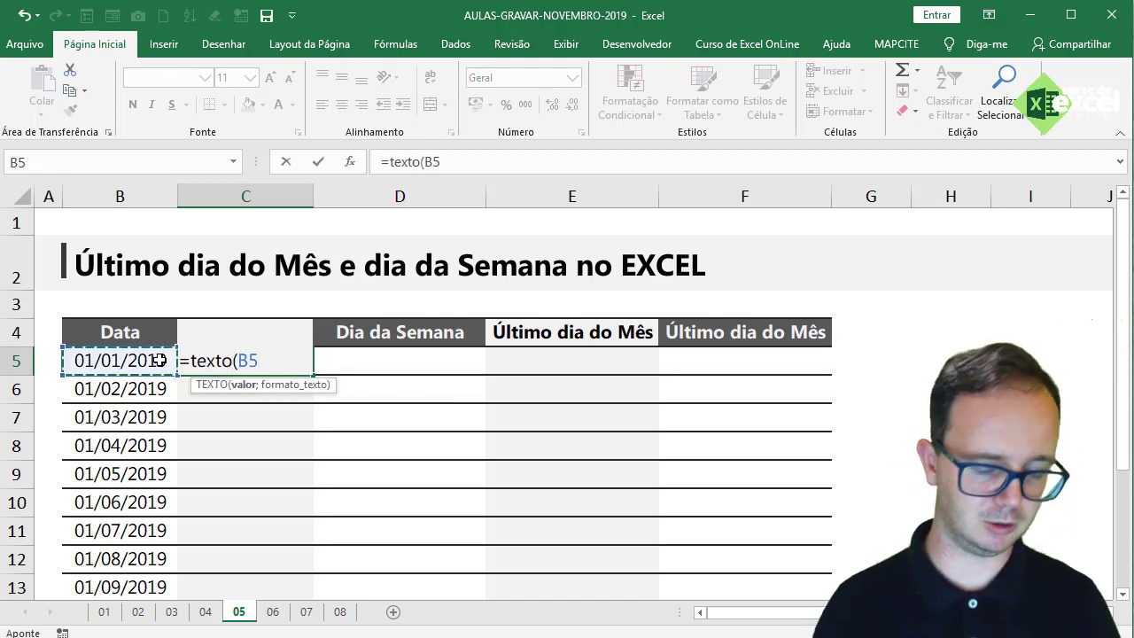
pyautogui.write(';"')
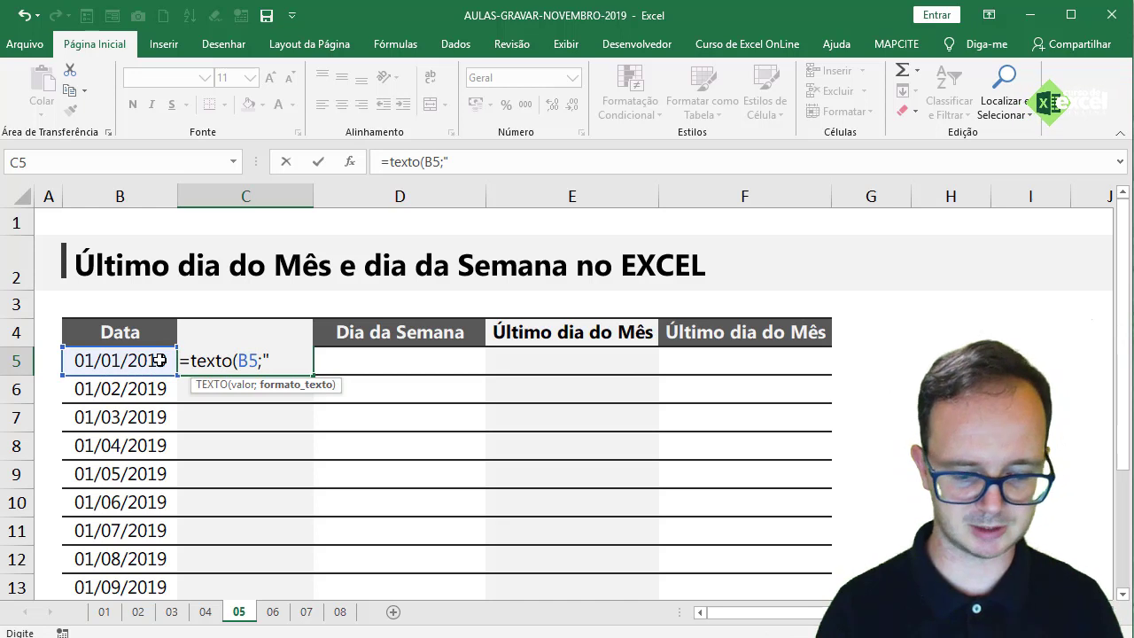
pyautogui.write('ddd"')
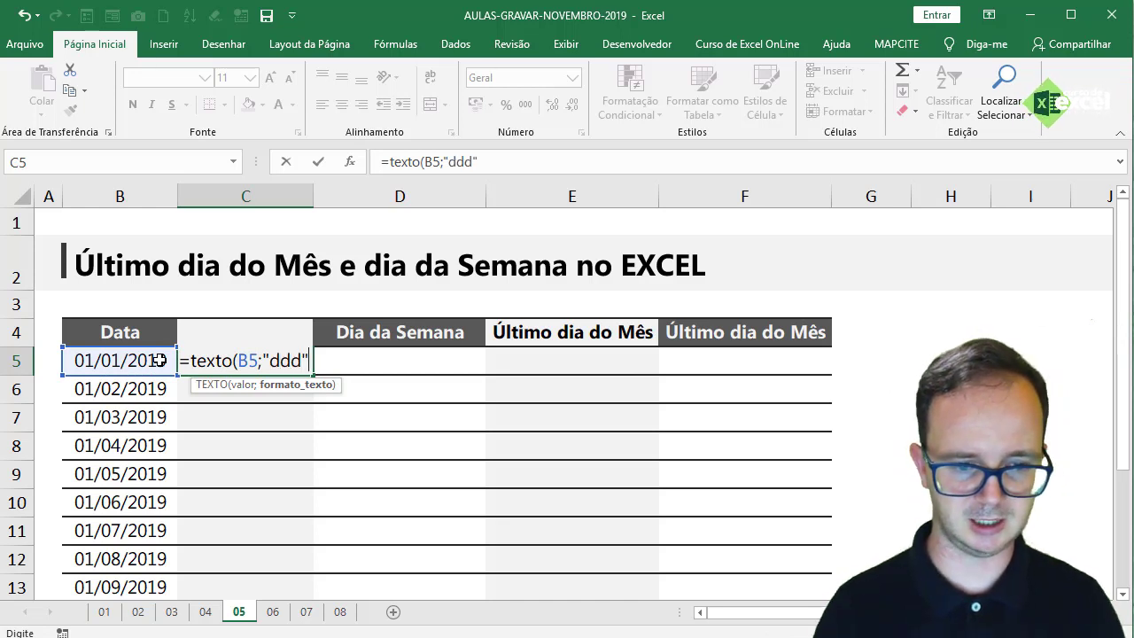
pyautogui.write(')')
pyautogui.press('Return')
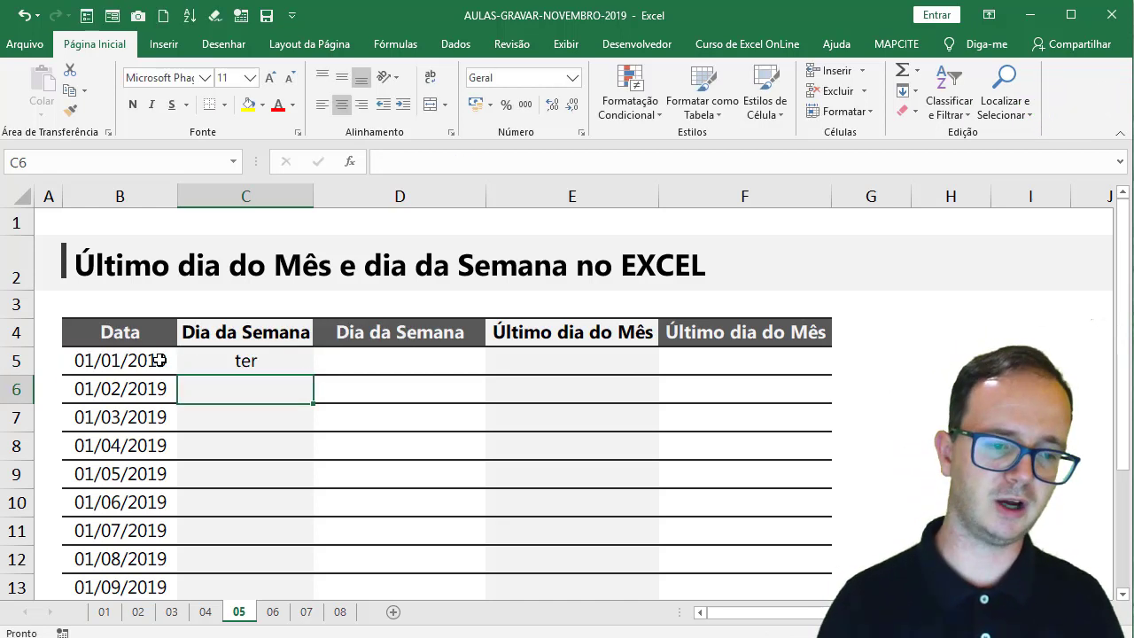
pyautogui.press('Up')
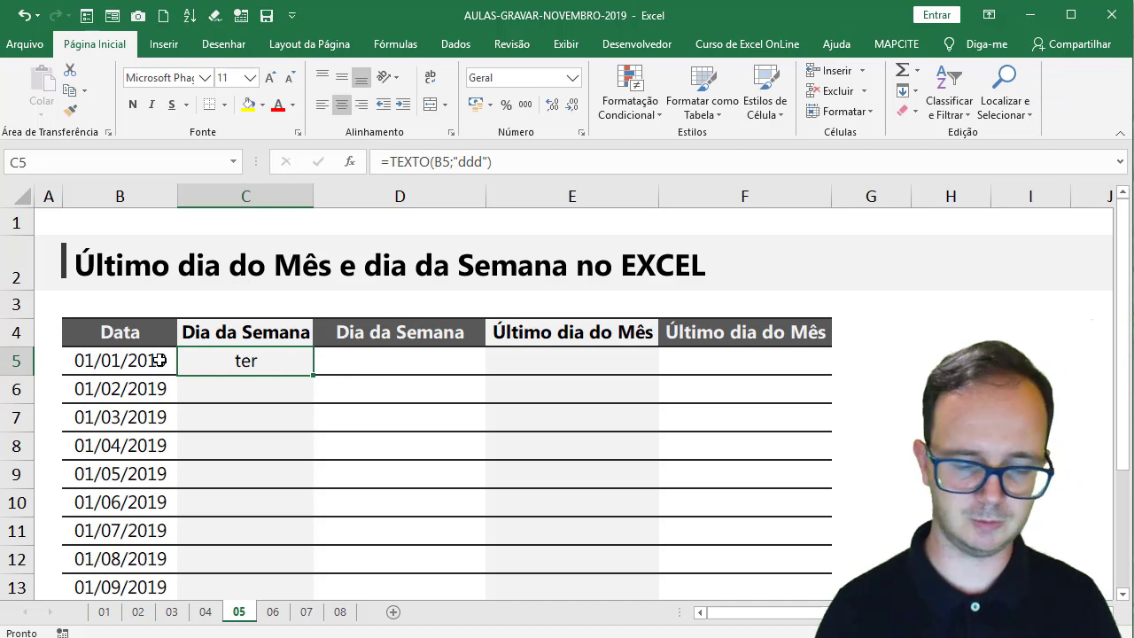
# Change C5's formula to =TEXTO(B5;"dddd") so it shows 'terça-feira'
pyautogui.doubleClick(262, 366)
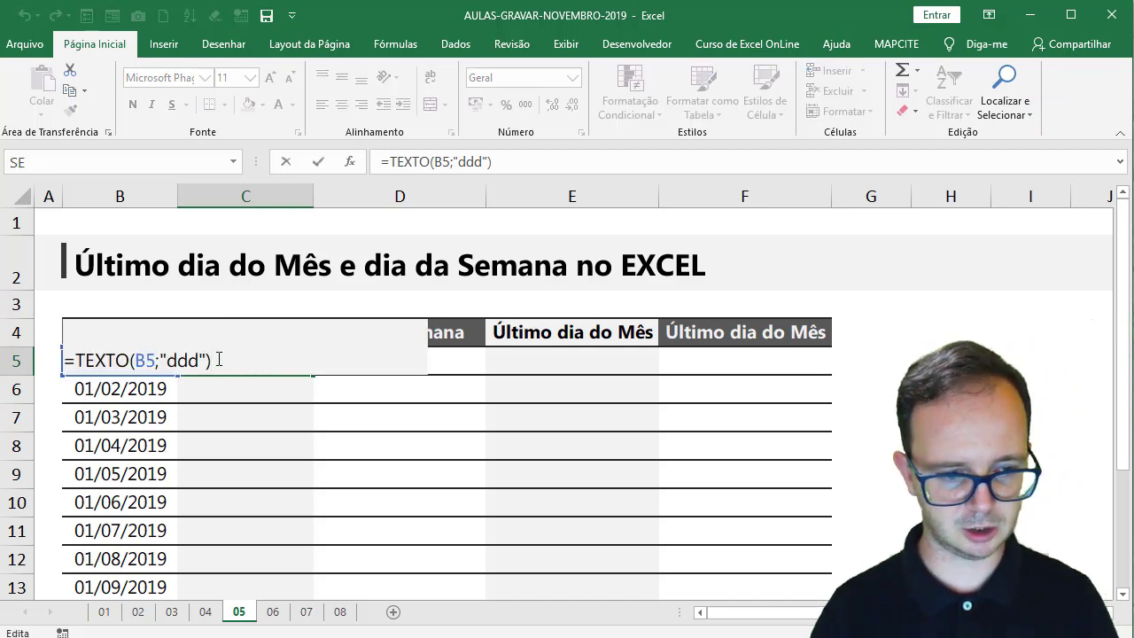
pyautogui.write('d')
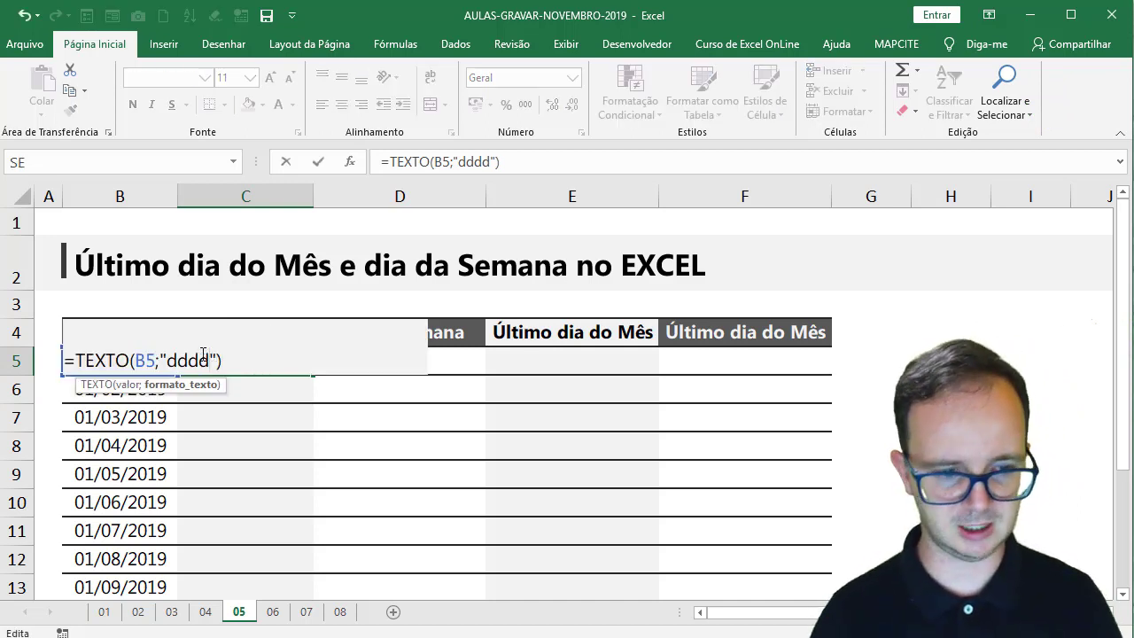
pyautogui.press('Return')
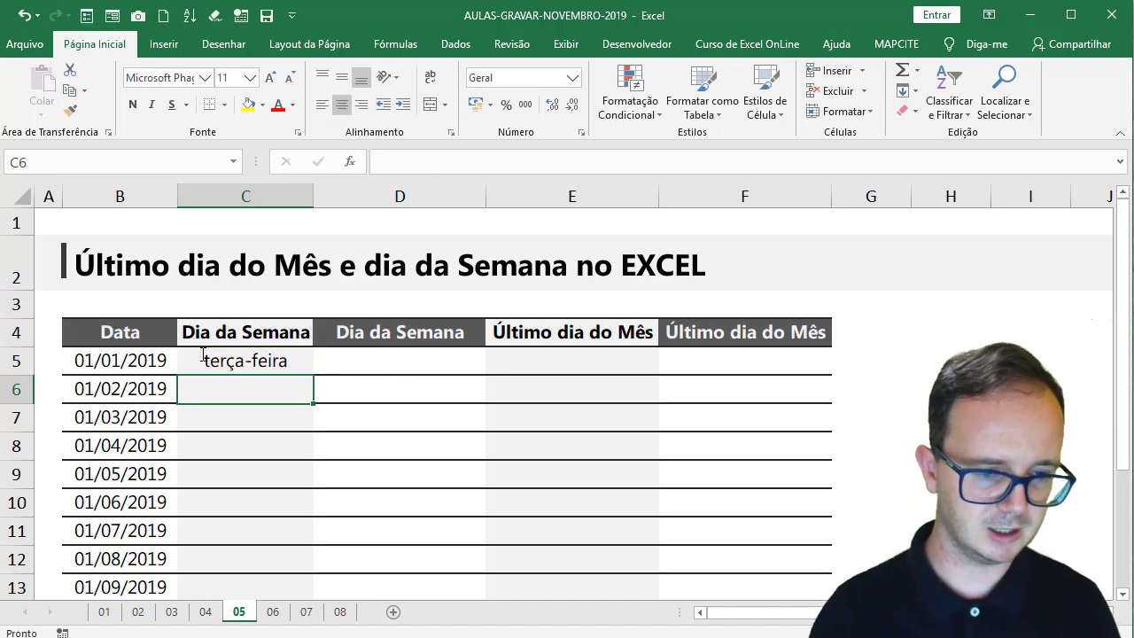
pyautogui.click(201, 355)
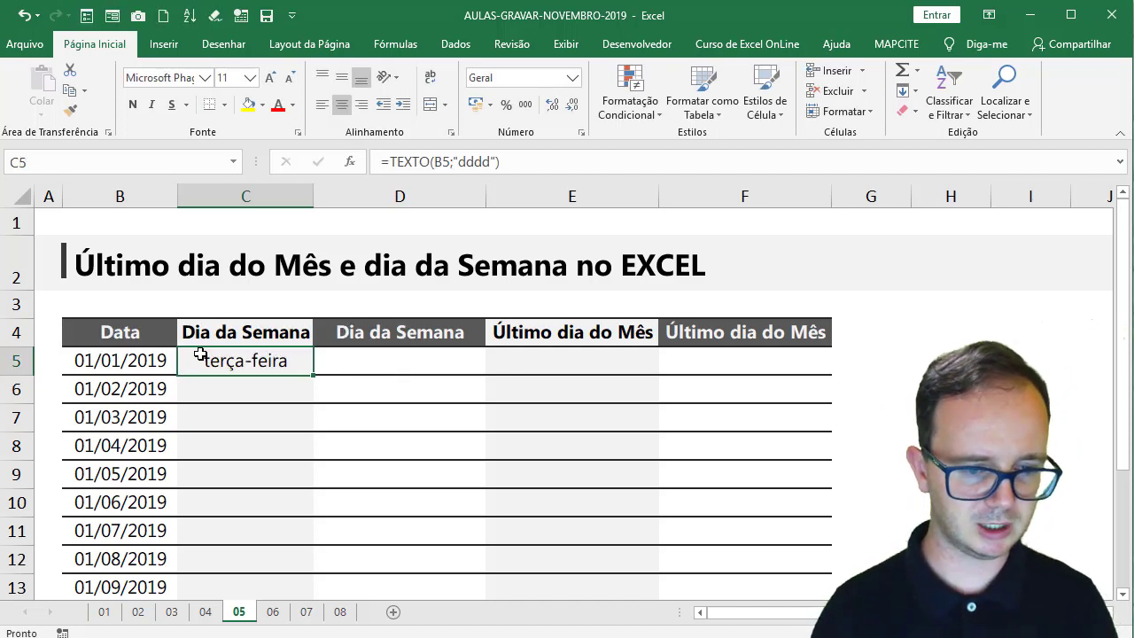
# Copy the dddd weekday formula down to C13 and check the copied formulas in C6:C11
pyautogui.click(316, 372)
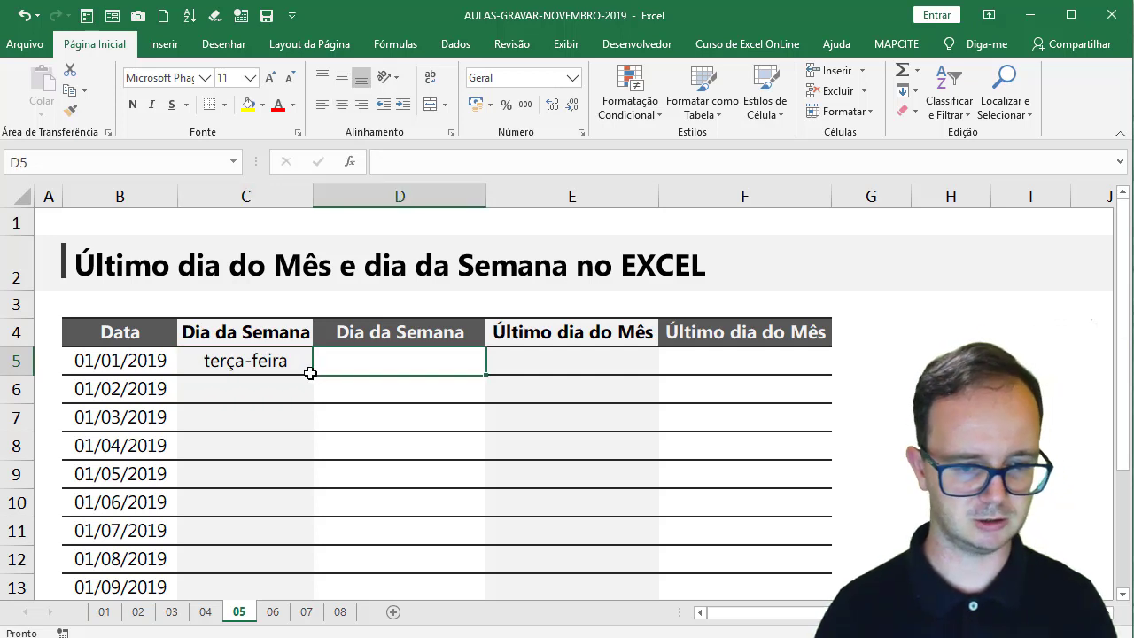
pyautogui.click(310, 373)
pyautogui.doubleClick(312, 376)
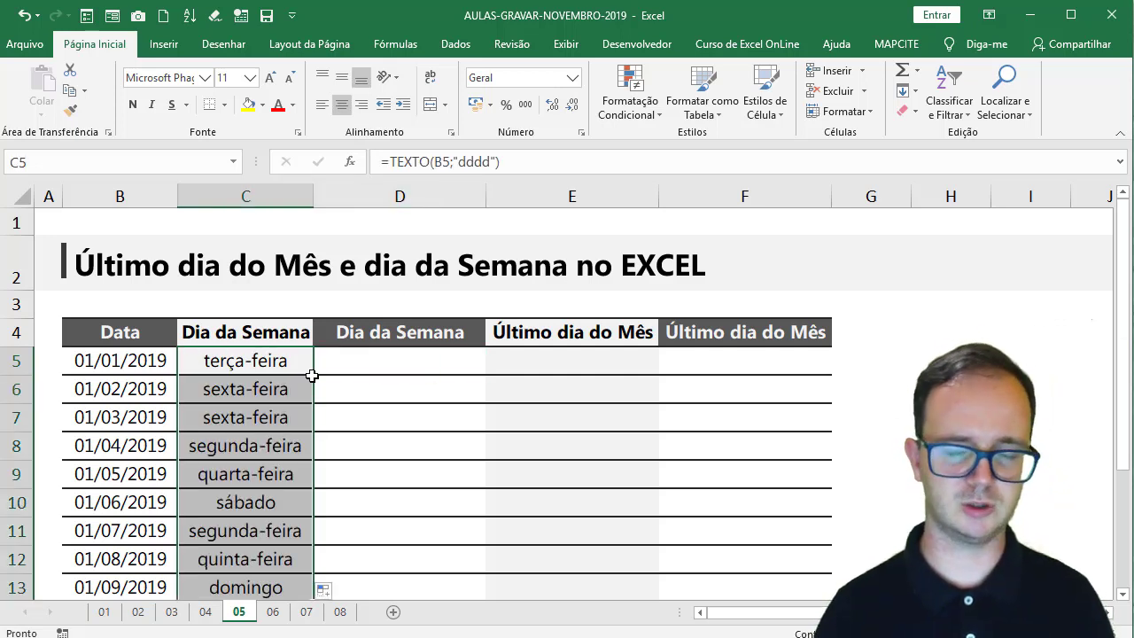
pyautogui.click(290, 356)
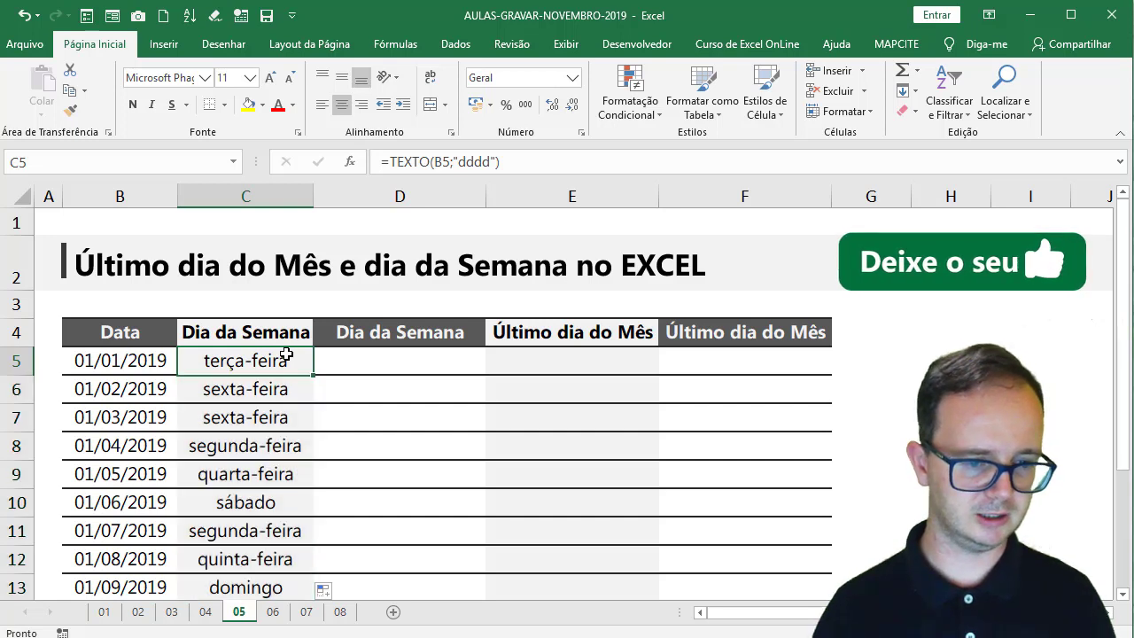
pyautogui.click(288, 389)
pyautogui.click(291, 414)
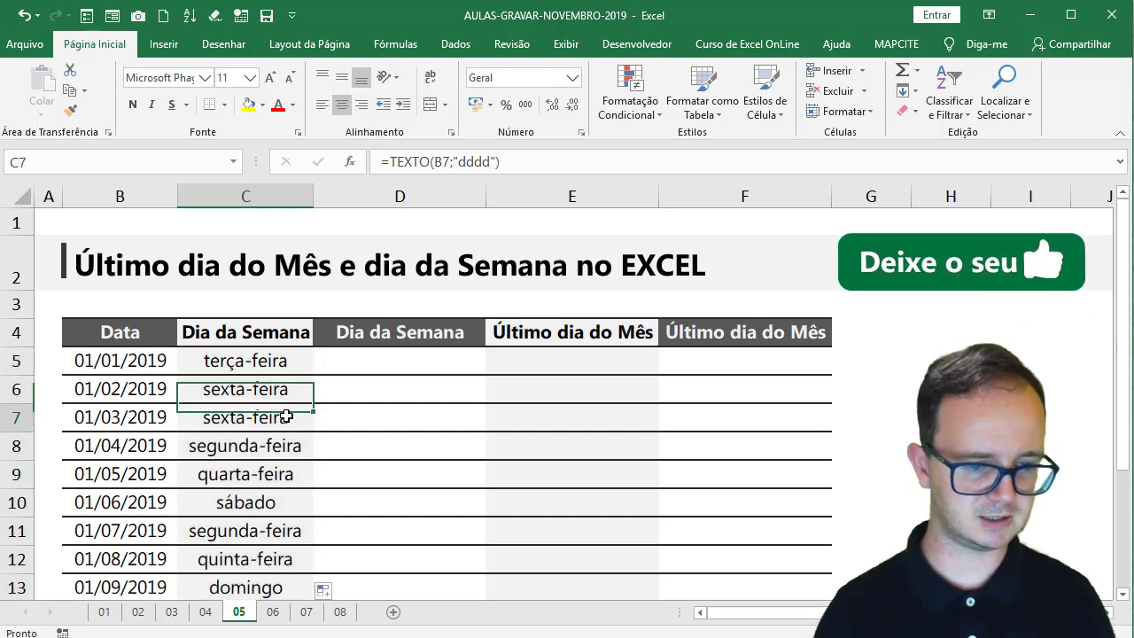
pyautogui.click(282, 446)
pyautogui.click(277, 476)
pyautogui.click(273, 503)
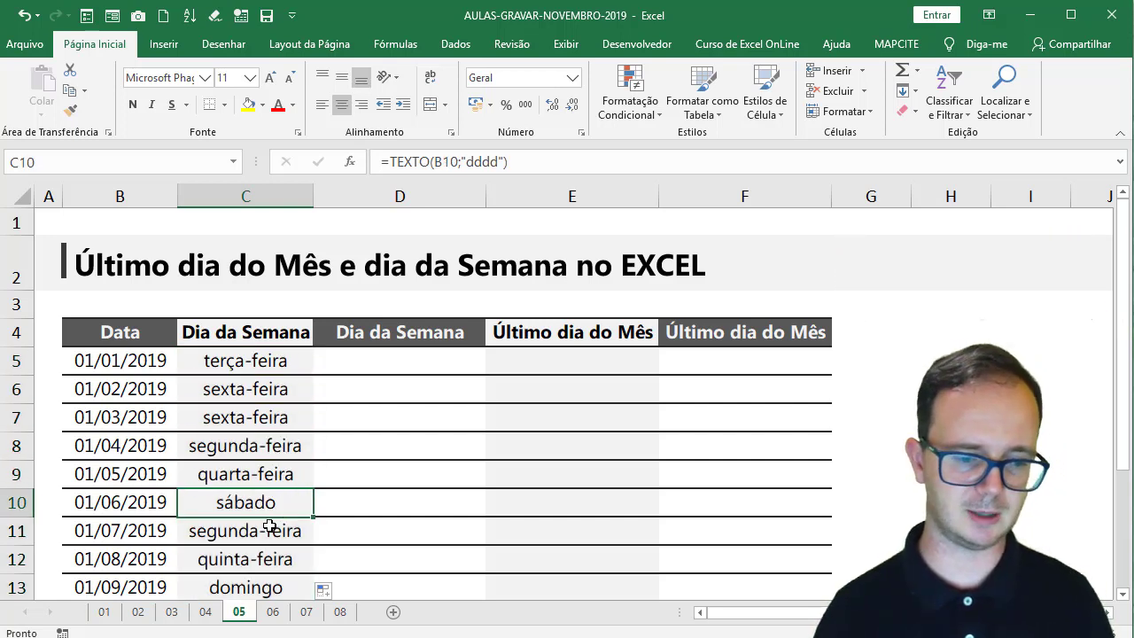
pyautogui.click(270, 532)
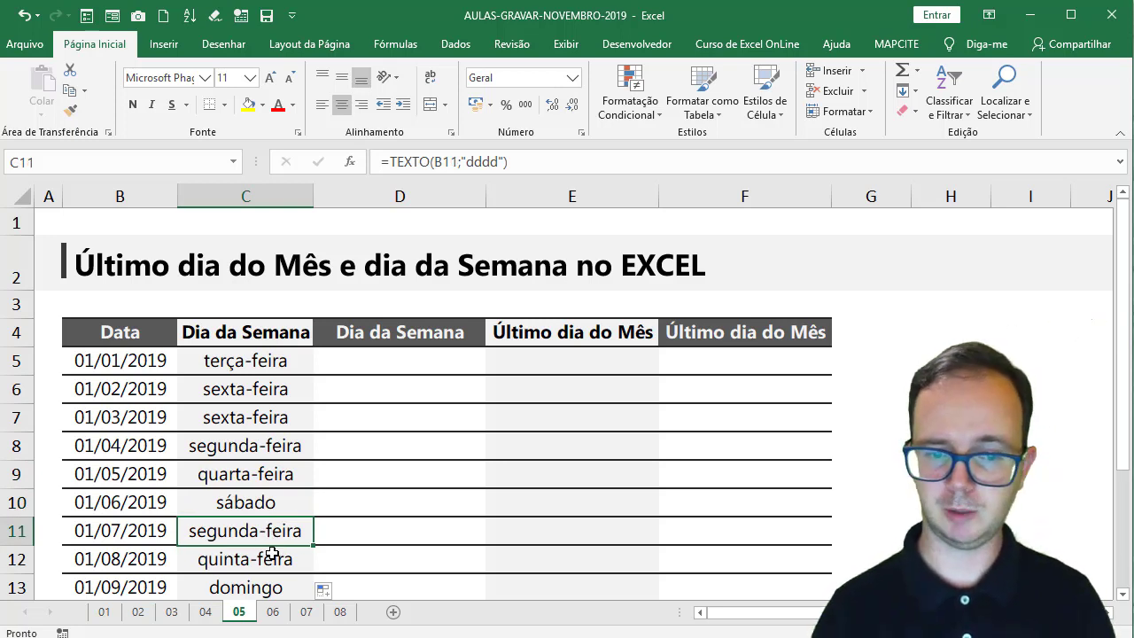
# Enter =FIMMÊS(B5;0) in E5 to get the last day of B5's month
pyautogui.click(524, 367)
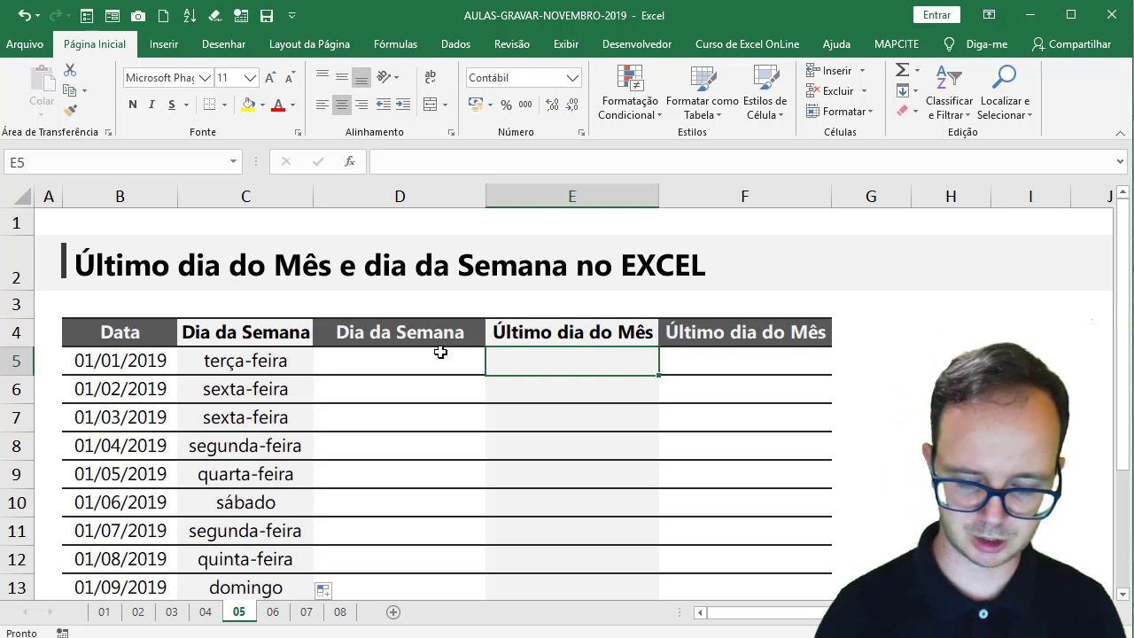
pyautogui.write('=fim')
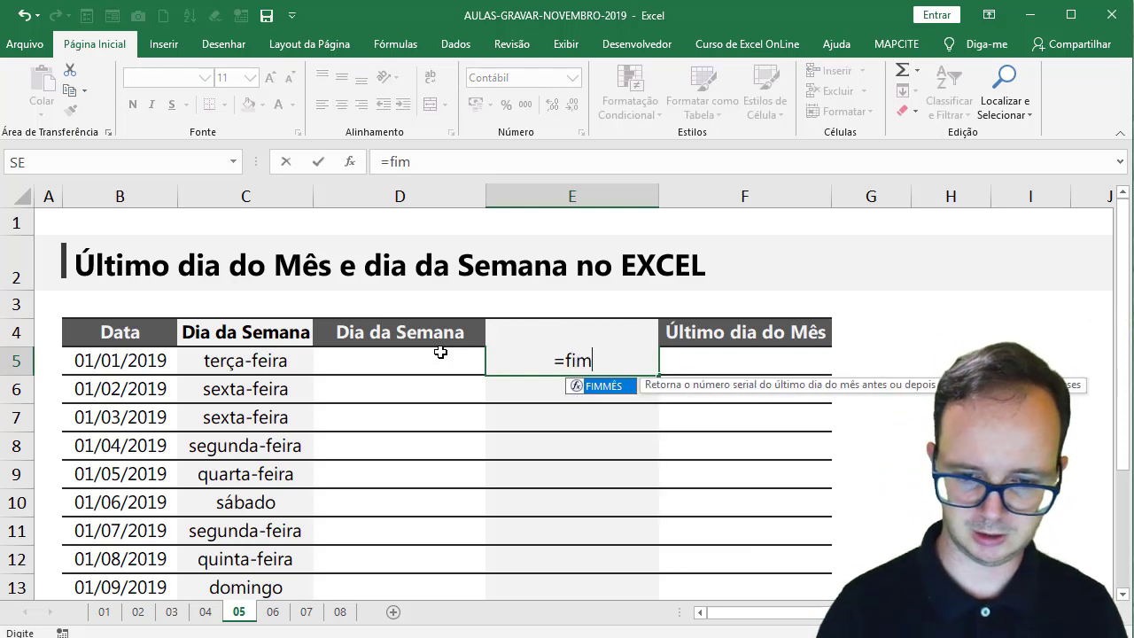
pyautogui.write('mês')
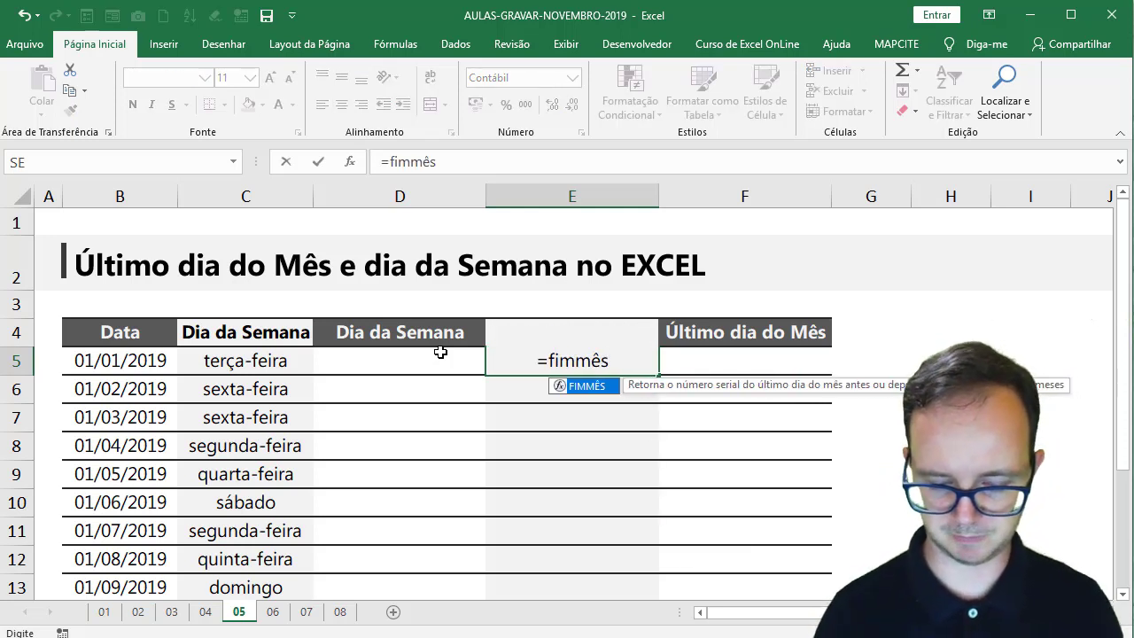
pyautogui.write('(')
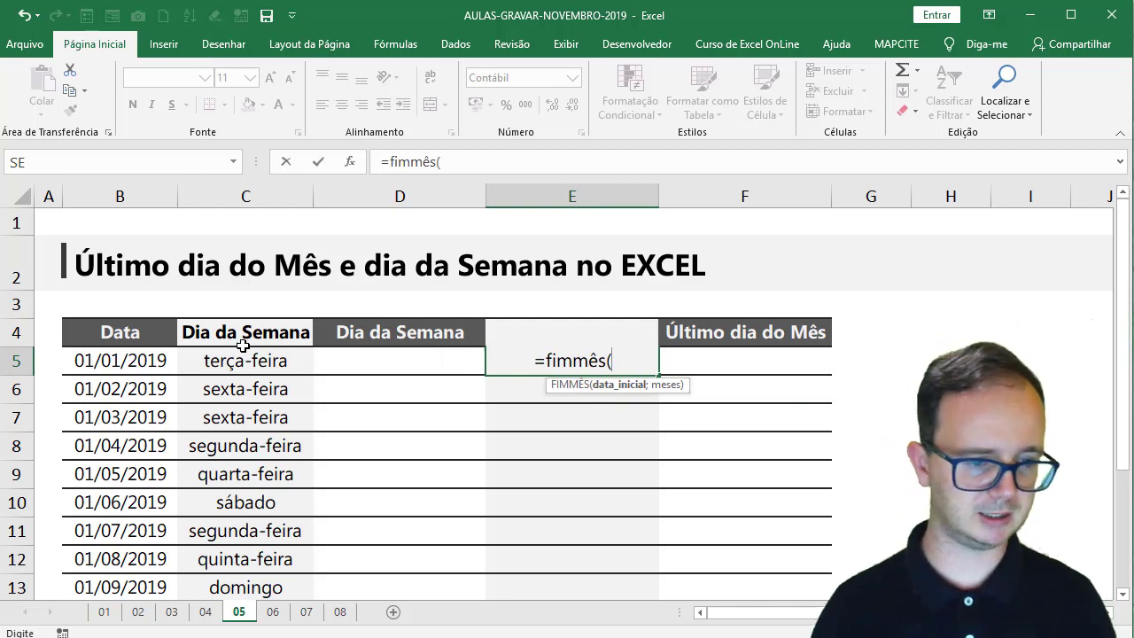
pyautogui.click(138, 366)
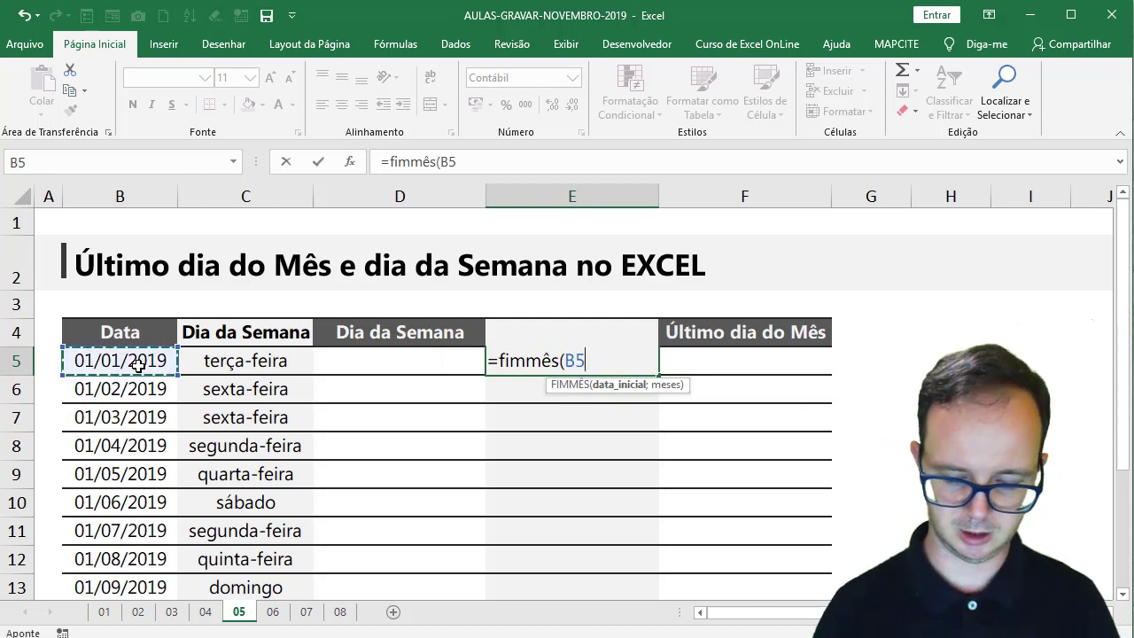
pyautogui.write(';0)')
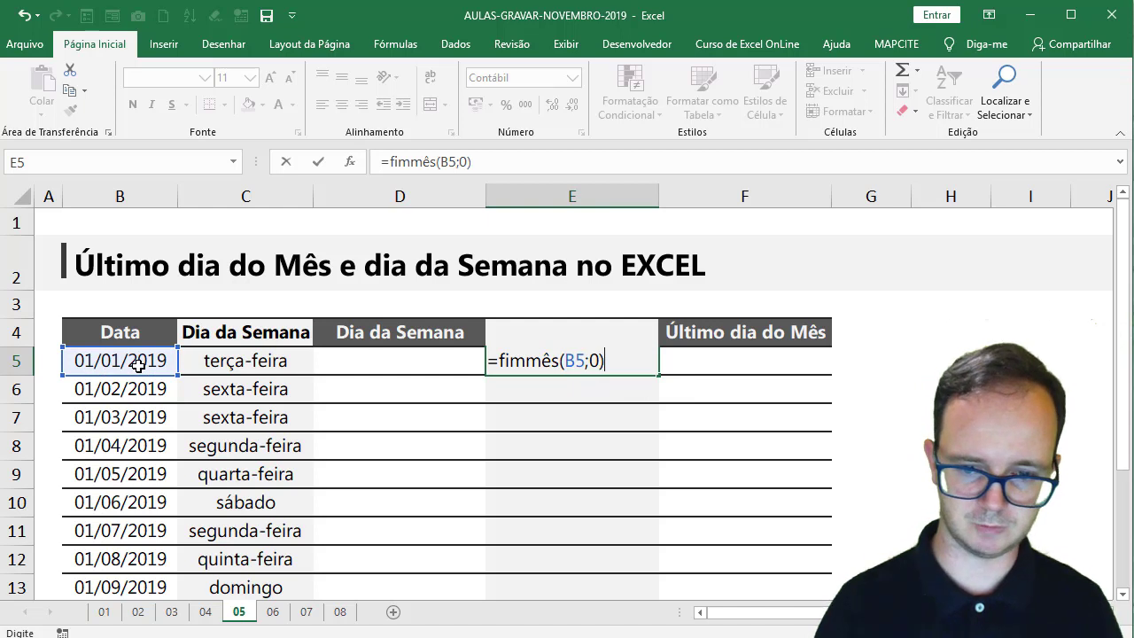
pyautogui.press('Return')
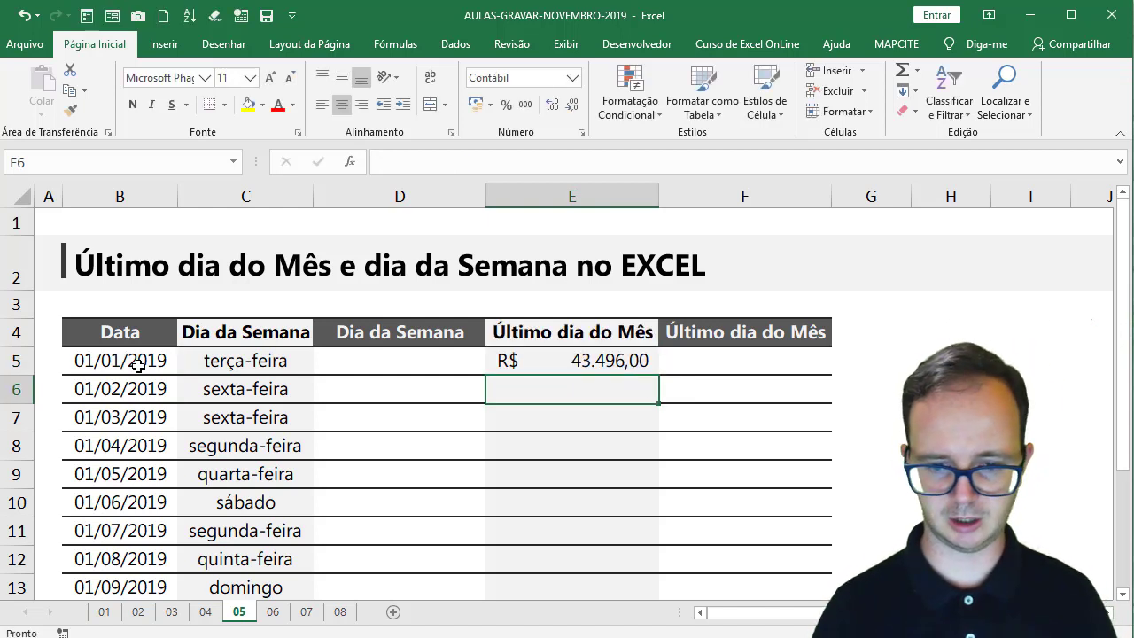
# Format E5 as Data Abreviada and fill the FIMMÊS formula down to E13 (31/01/2019–30/09/2019)
pyautogui.press('Up')
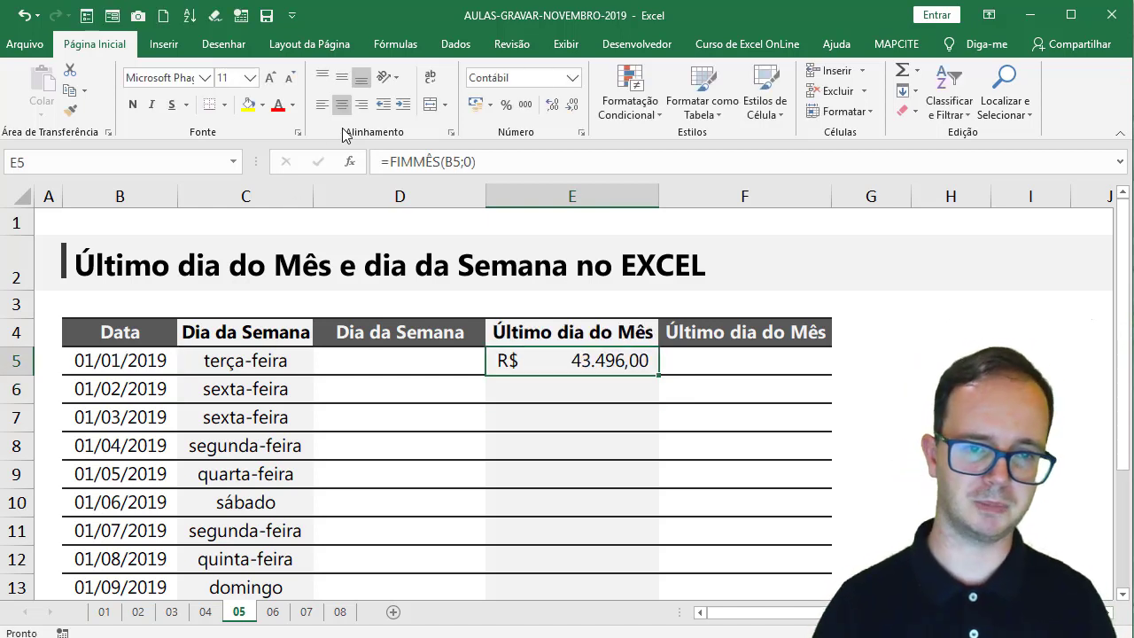
pyautogui.click(573, 78)
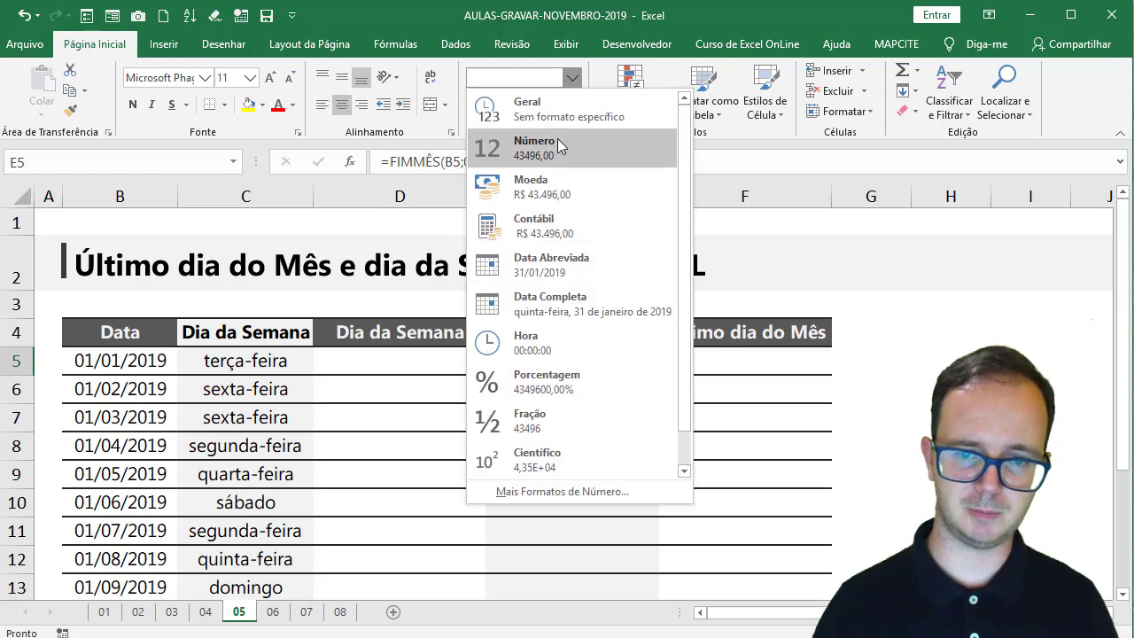
pyautogui.click(551, 264)
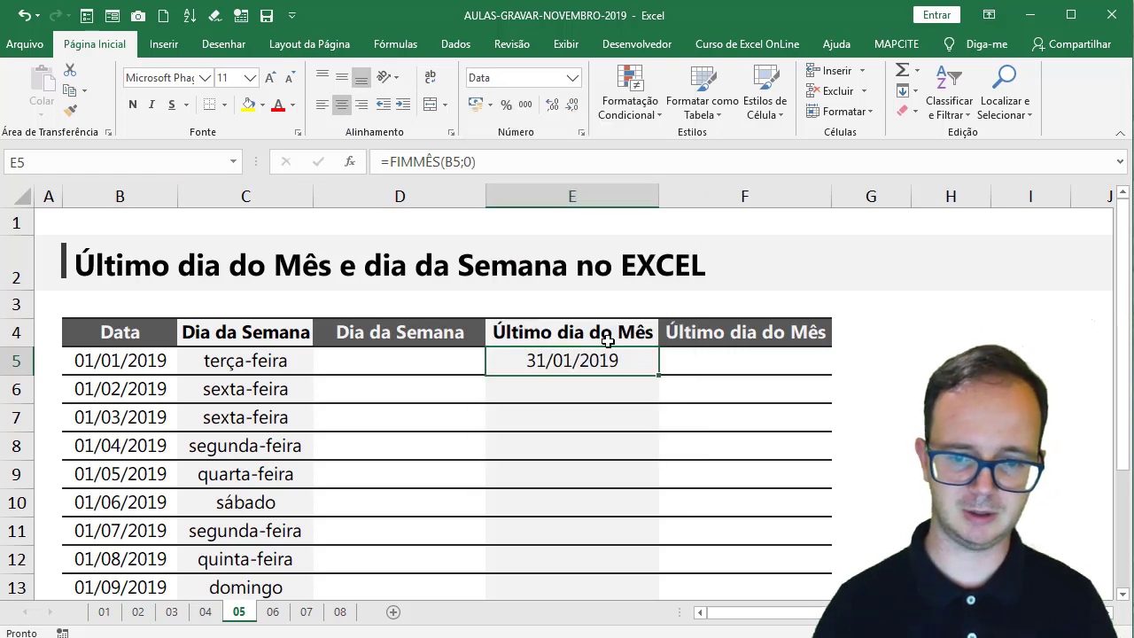
pyautogui.doubleClick(659, 375)
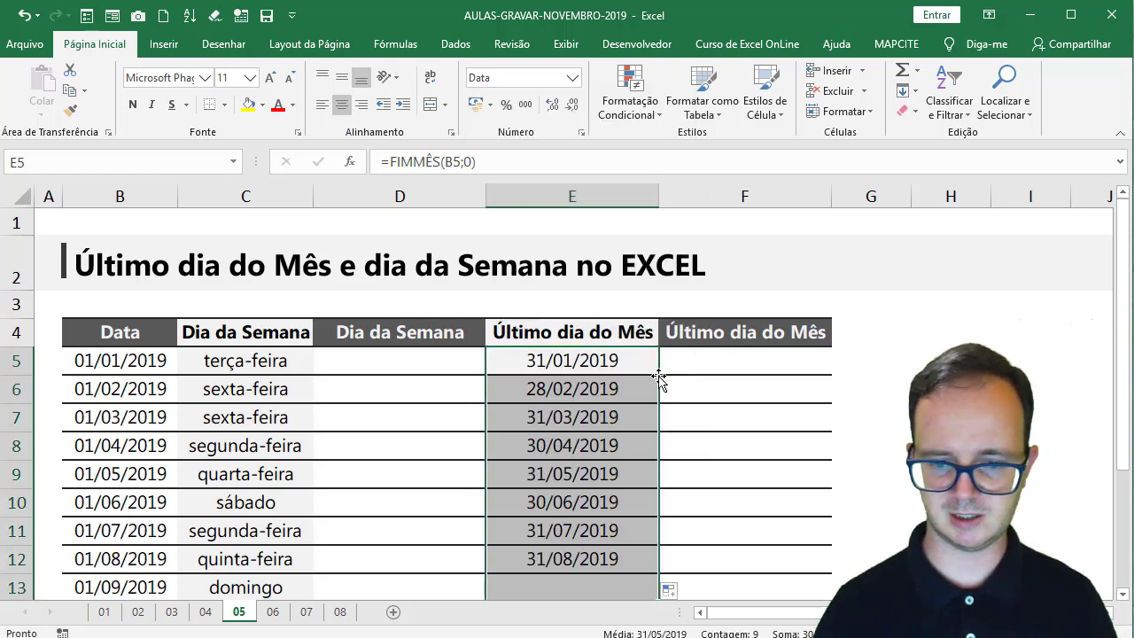
pyautogui.click(625, 390)
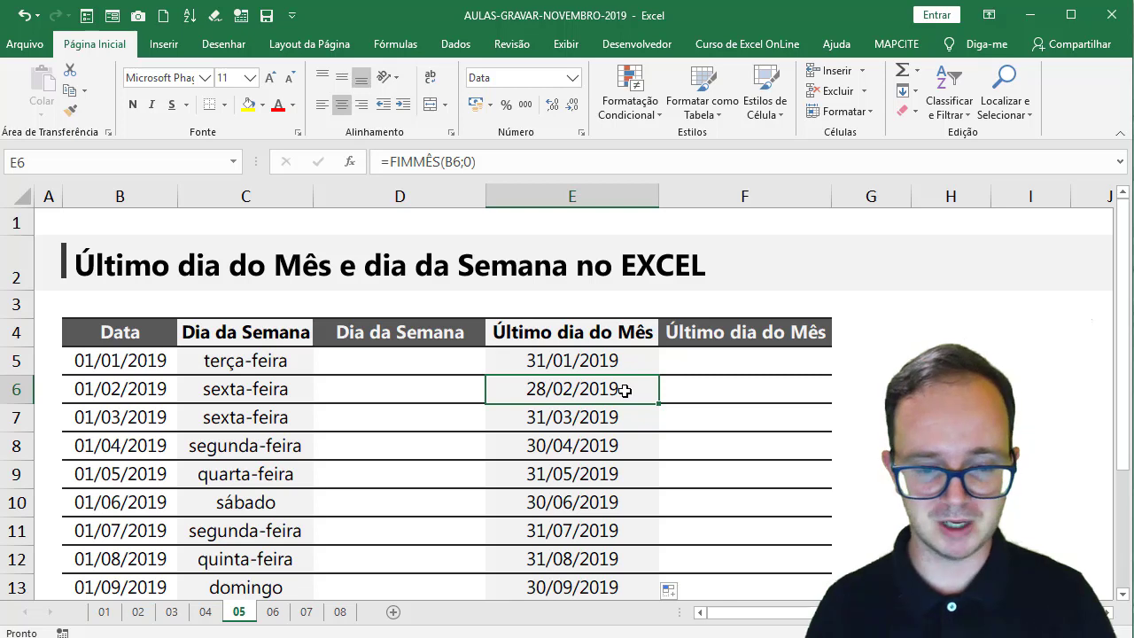
# Fill D5:D13 with =B5-style references to the column B dates and open Formatar Células
pyautogui.click(419, 362)
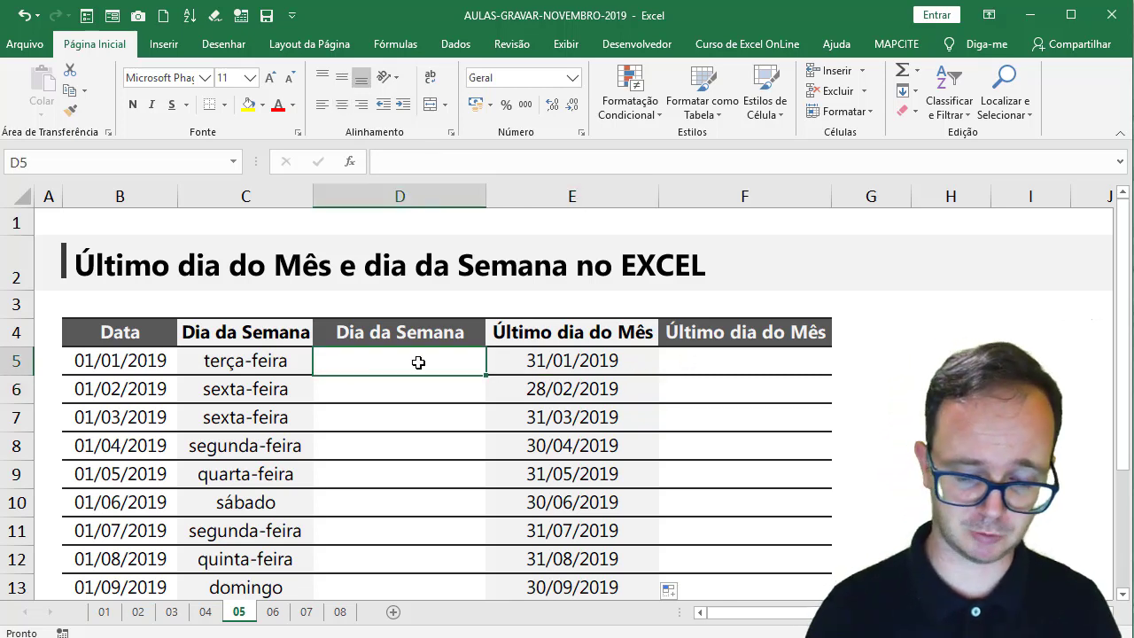
pyautogui.write('=')
pyautogui.click(150, 365)
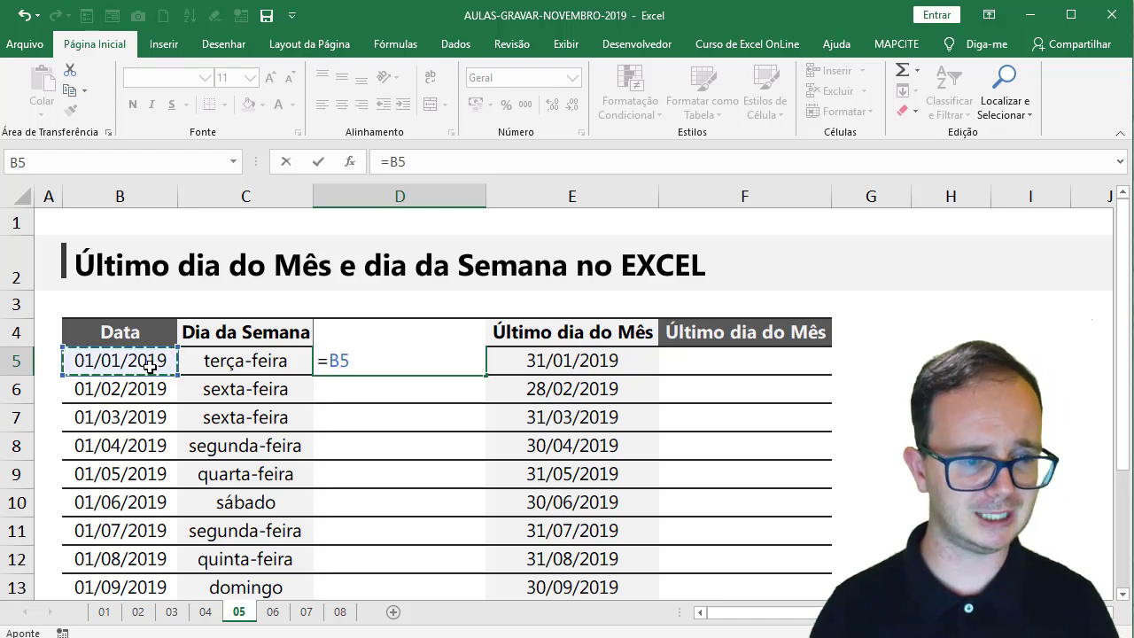
pyautogui.press('Return')
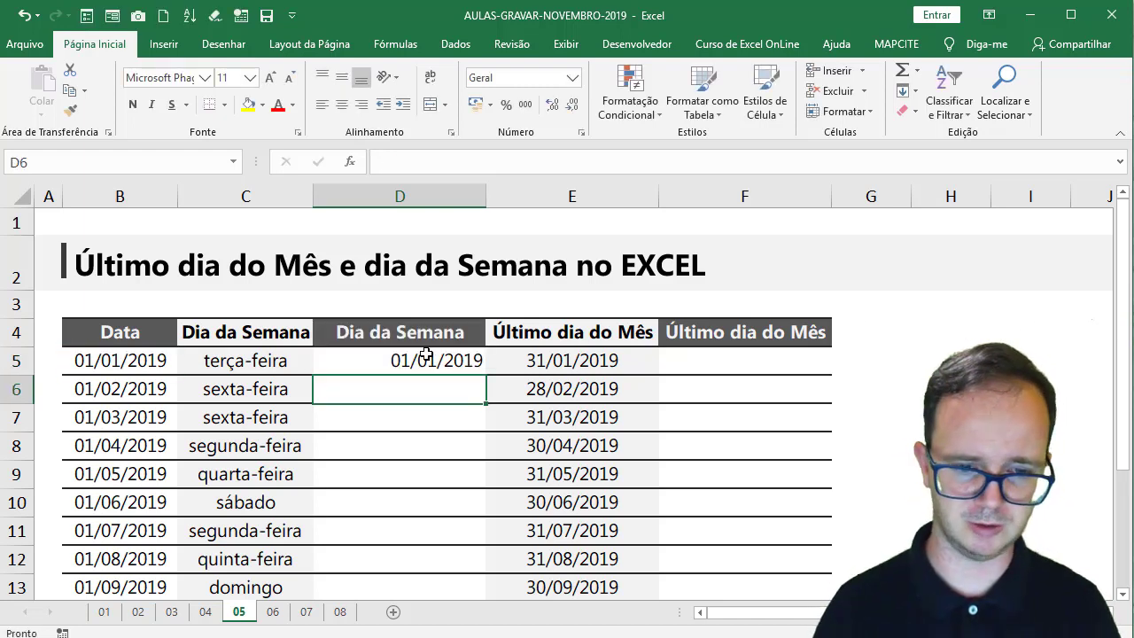
pyautogui.click(412, 359)
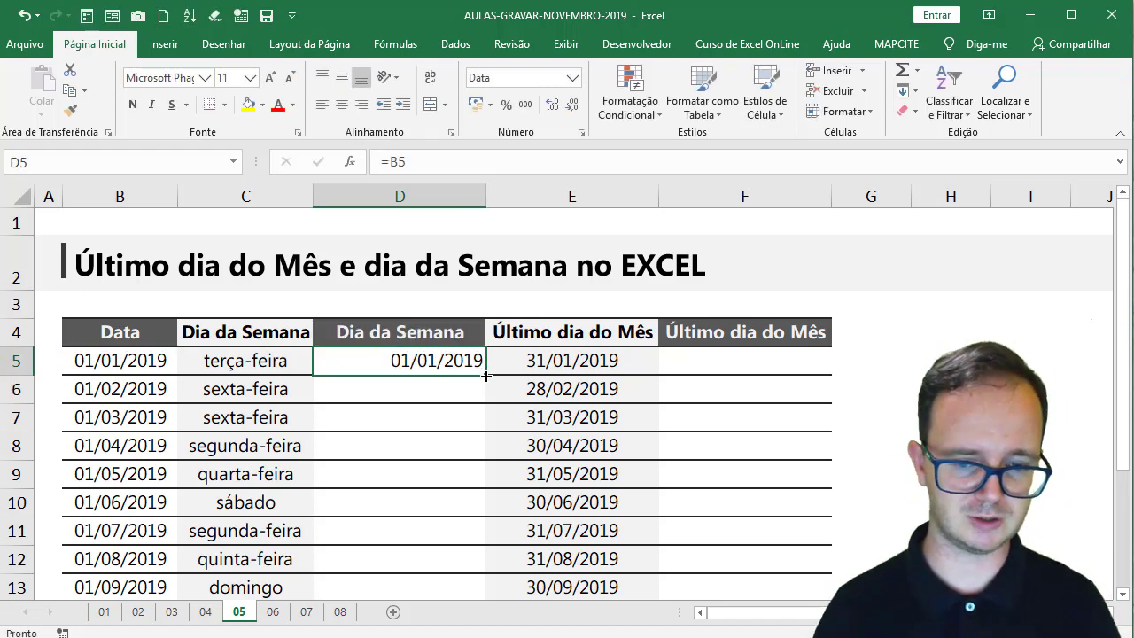
pyautogui.doubleClick(487, 376)
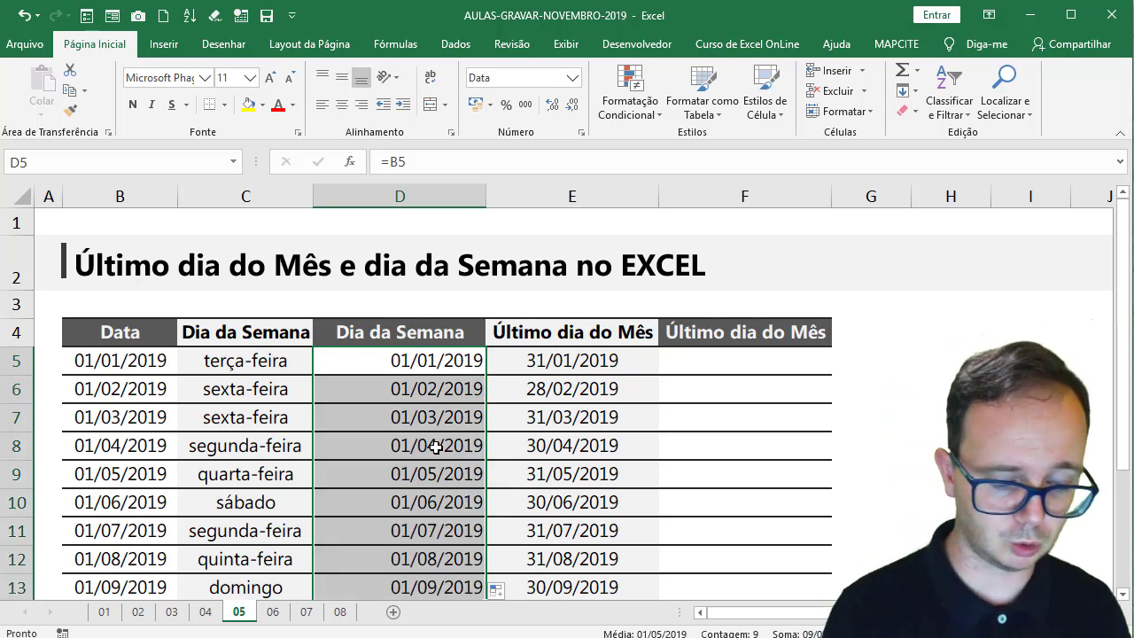
pyautogui.hotkey('ctrl', '1')
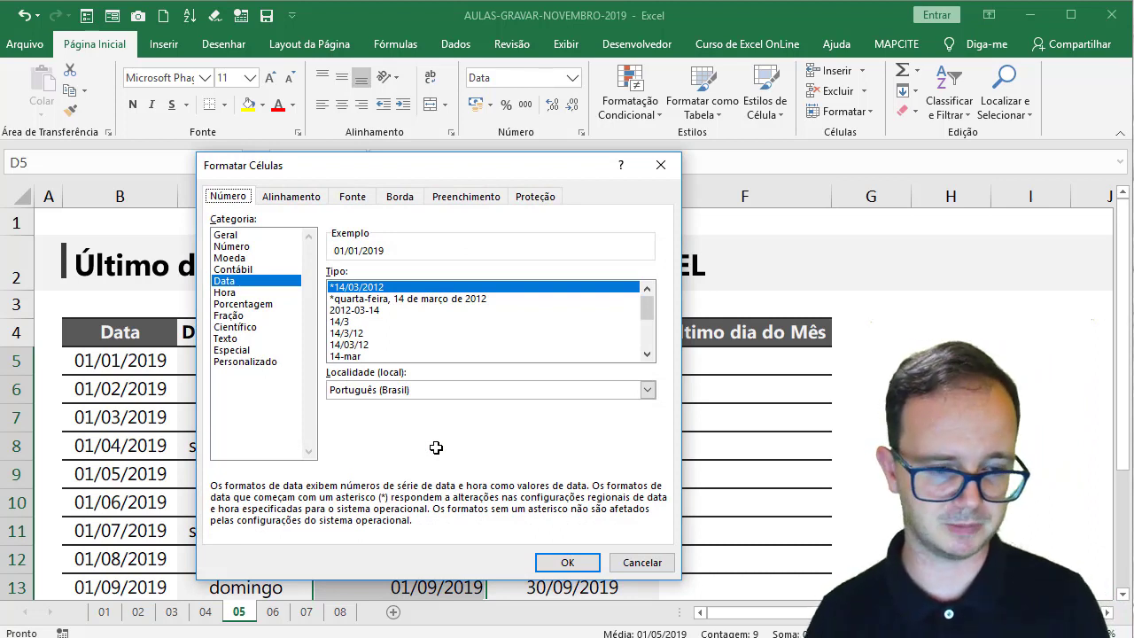
# Apply the custom format dddd to D5:D13 so they display weekday names like terça-feira
pyautogui.click(278, 363)
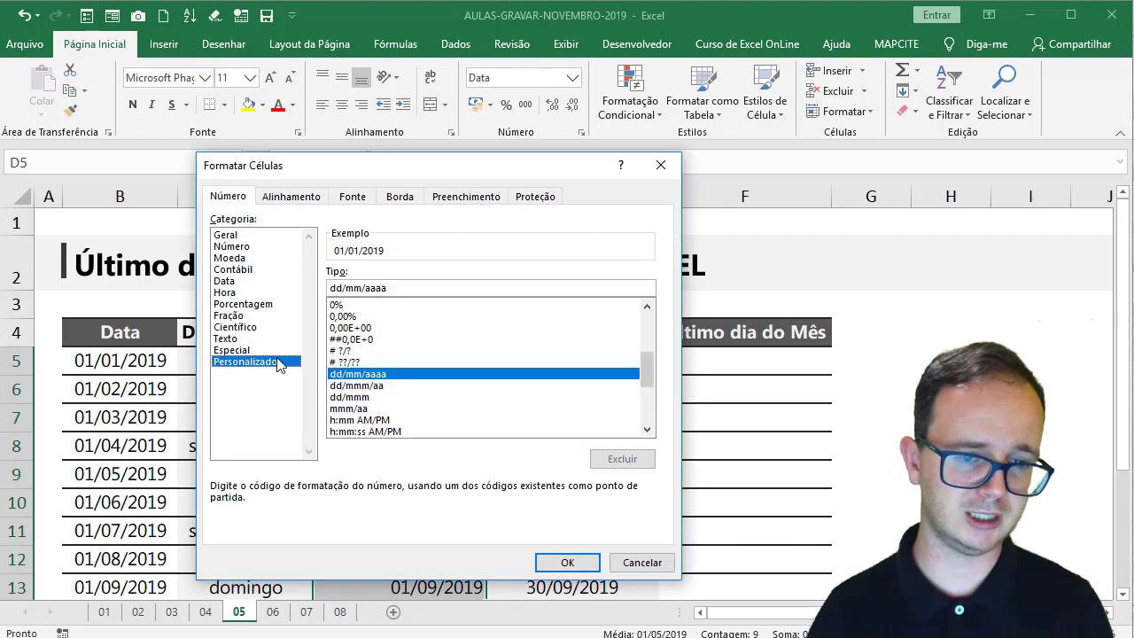
pyautogui.moveTo(387, 289); pyautogui.dragTo(327, 293)
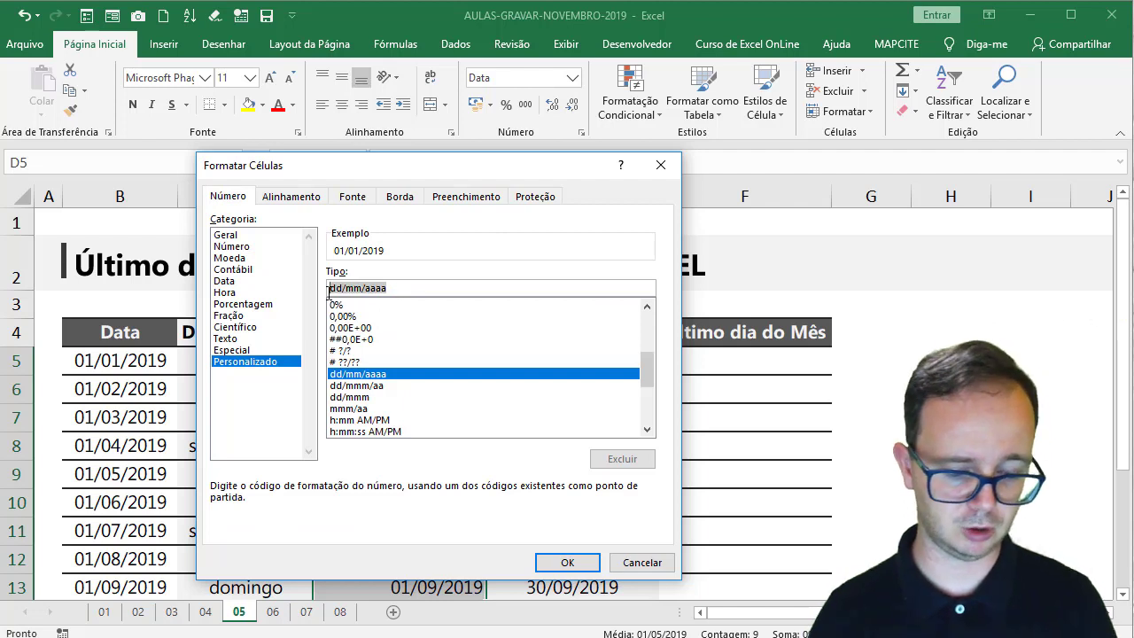
pyautogui.write('dddd')
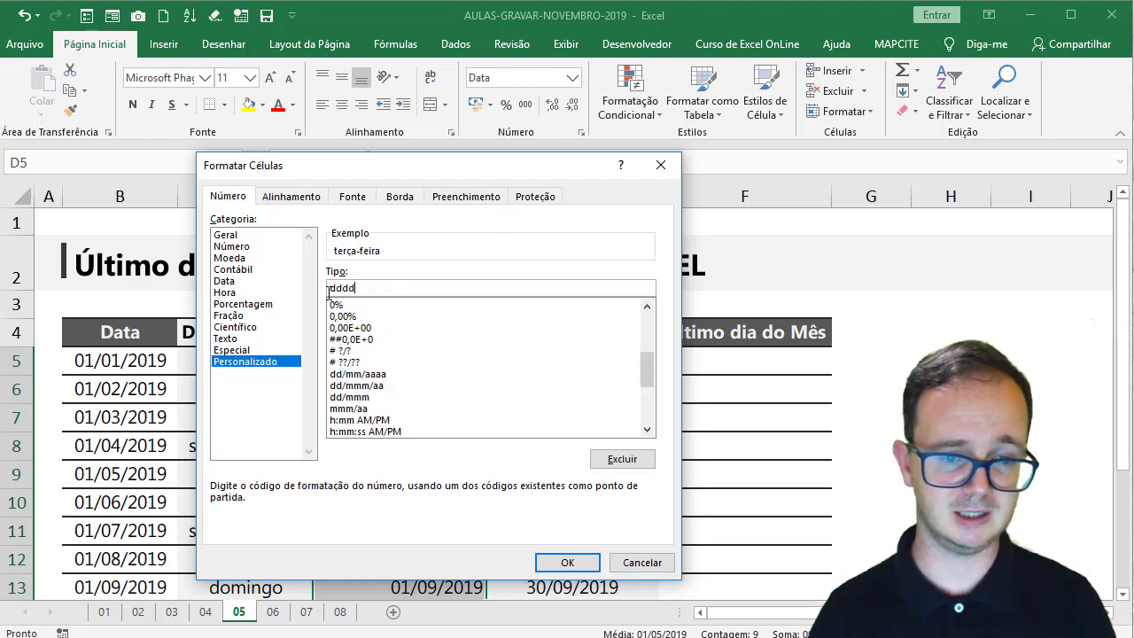
pyautogui.click(568, 563)
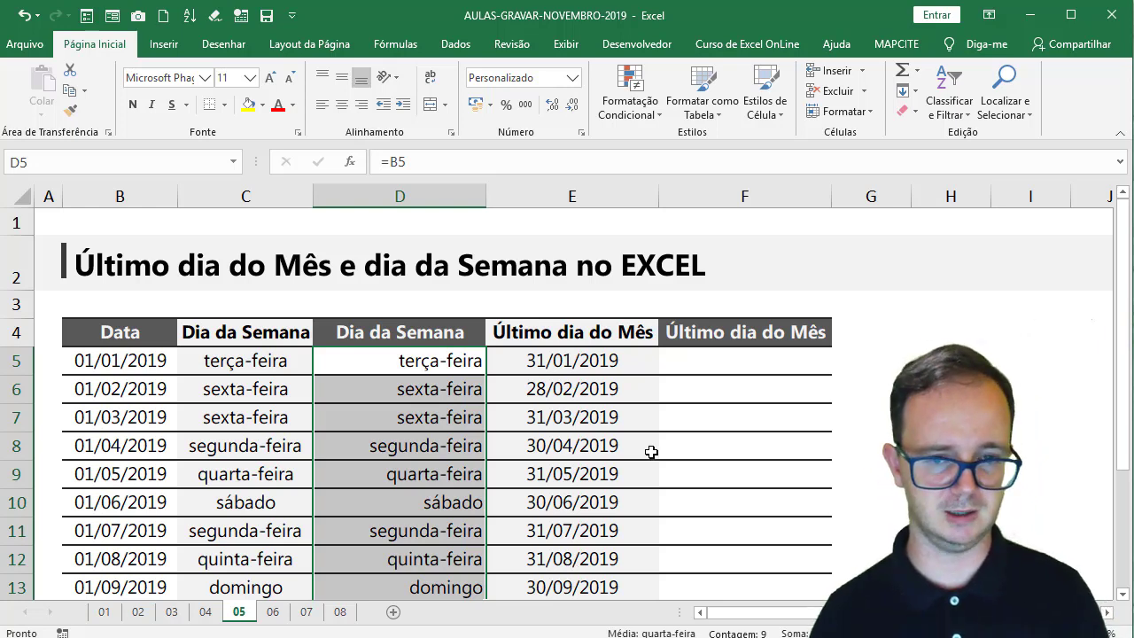
pyautogui.click(712, 368)
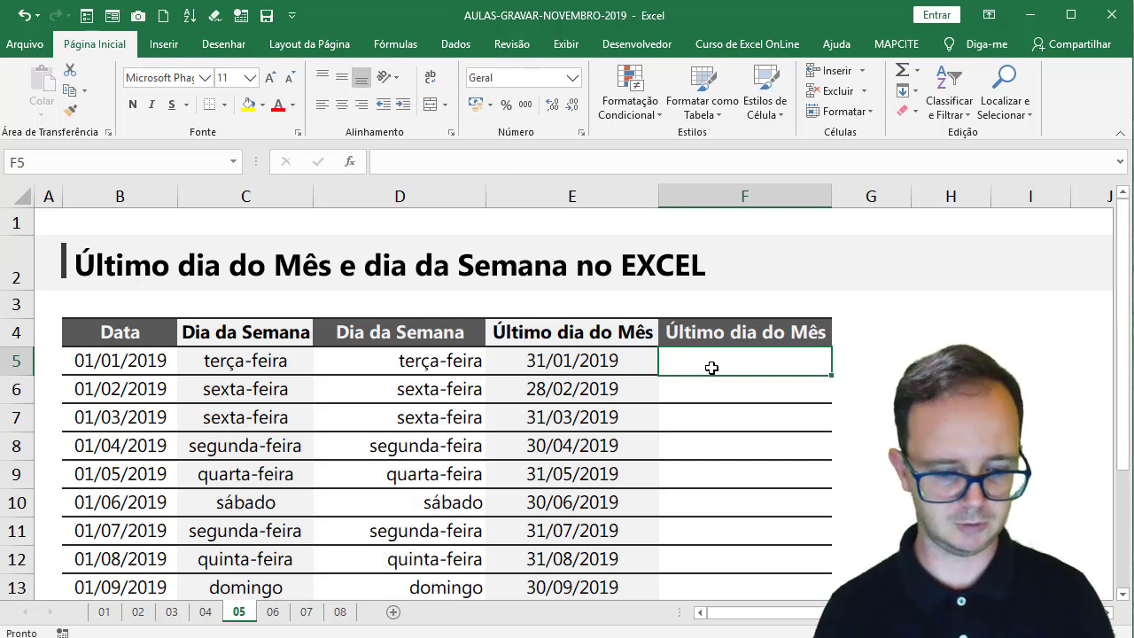
# Enter 31/01/2019 in F5 and fill it down to F13 by months, ending at 30/09/2019
pyautogui.write('31')
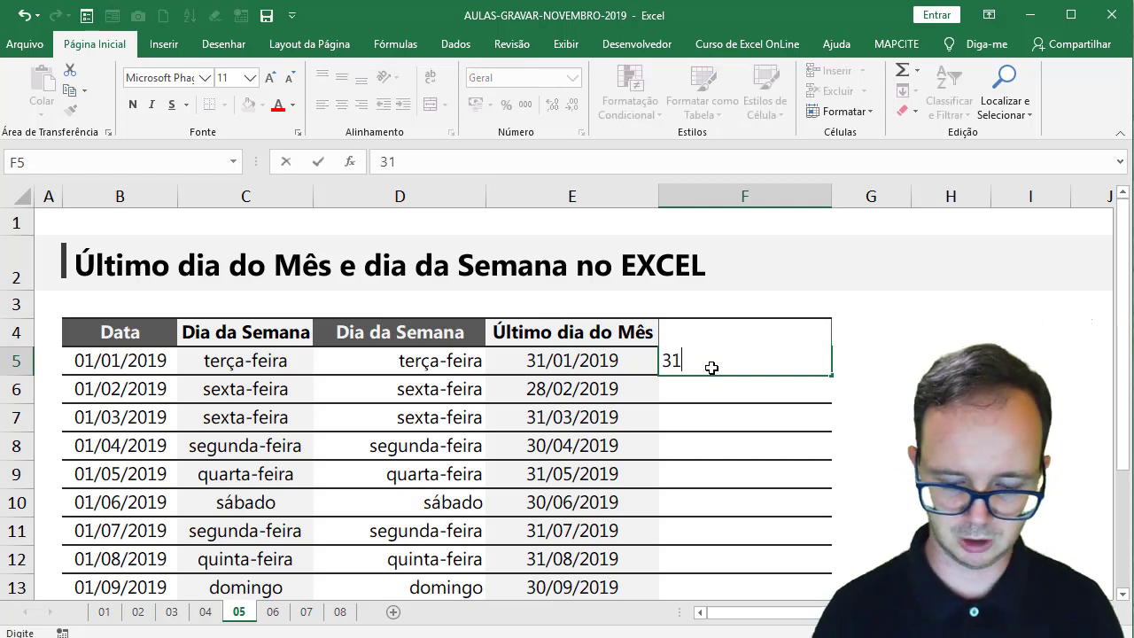
pyautogui.write('/01/2019')
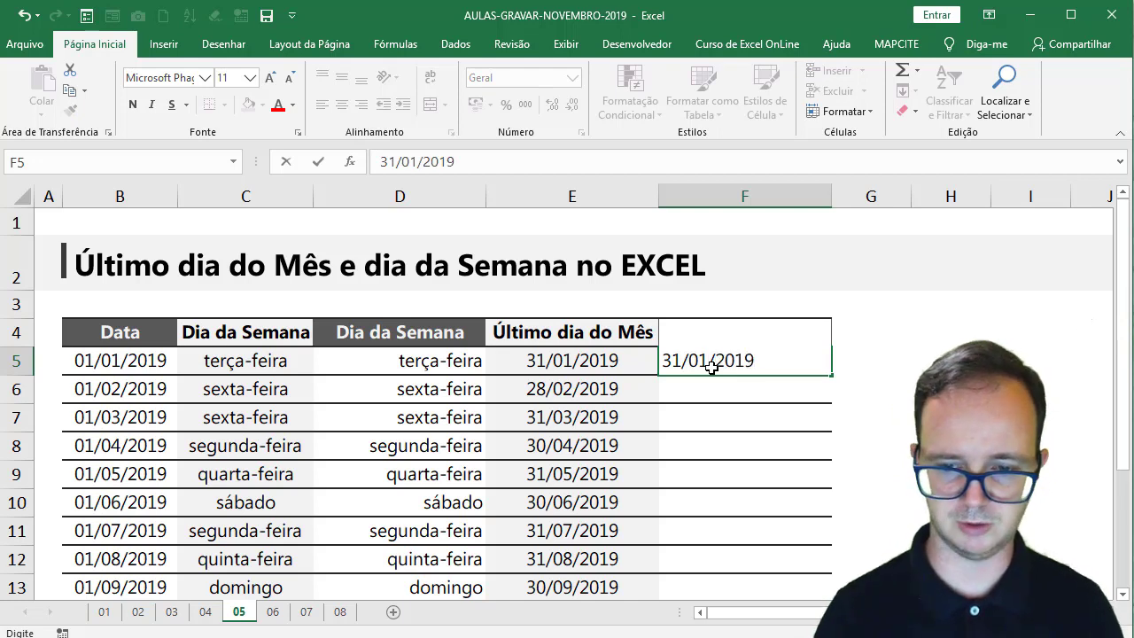
pyautogui.press('Return')
pyautogui.click(712, 367)
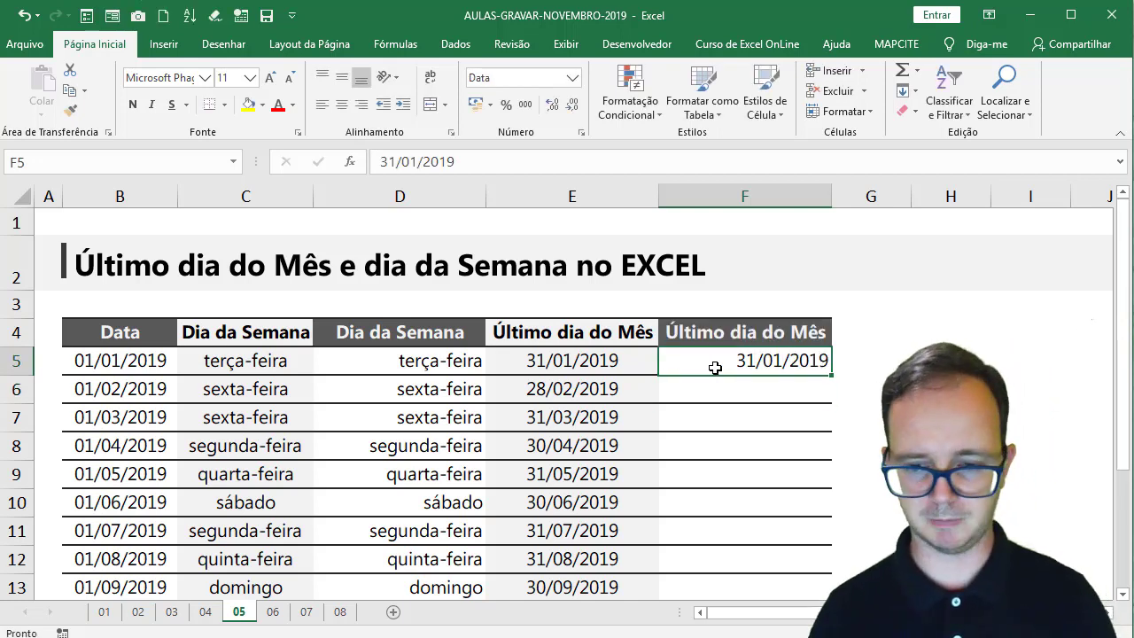
pyautogui.moveTo(833, 376); pyautogui.dragTo(826, 580)
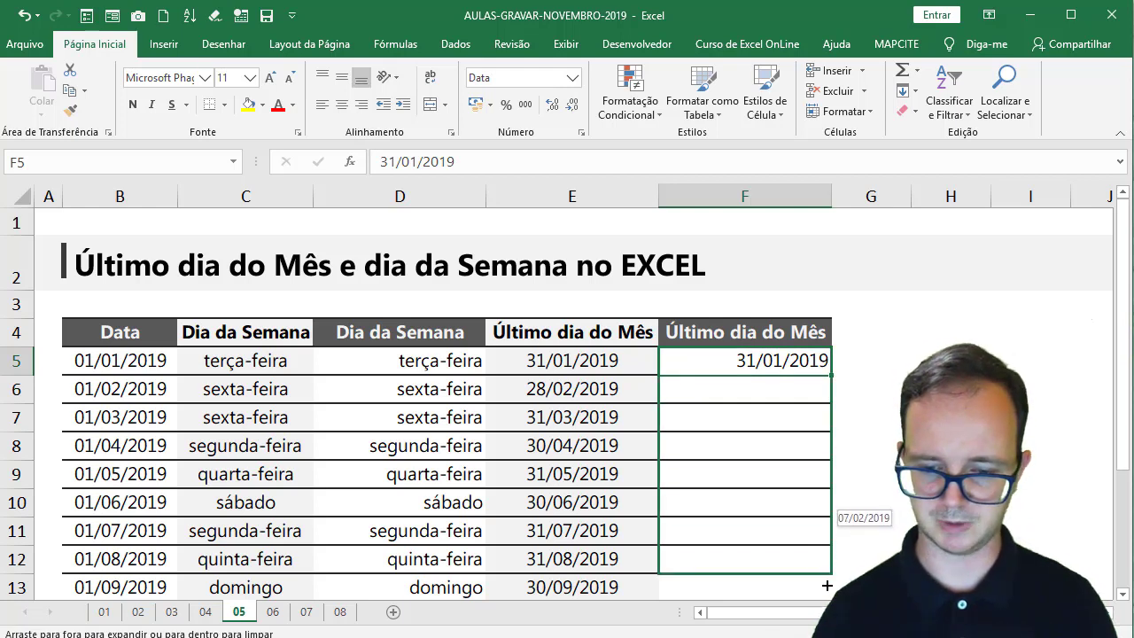
pyautogui.moveTo(826, 580); pyautogui.dragTo(820, 587)
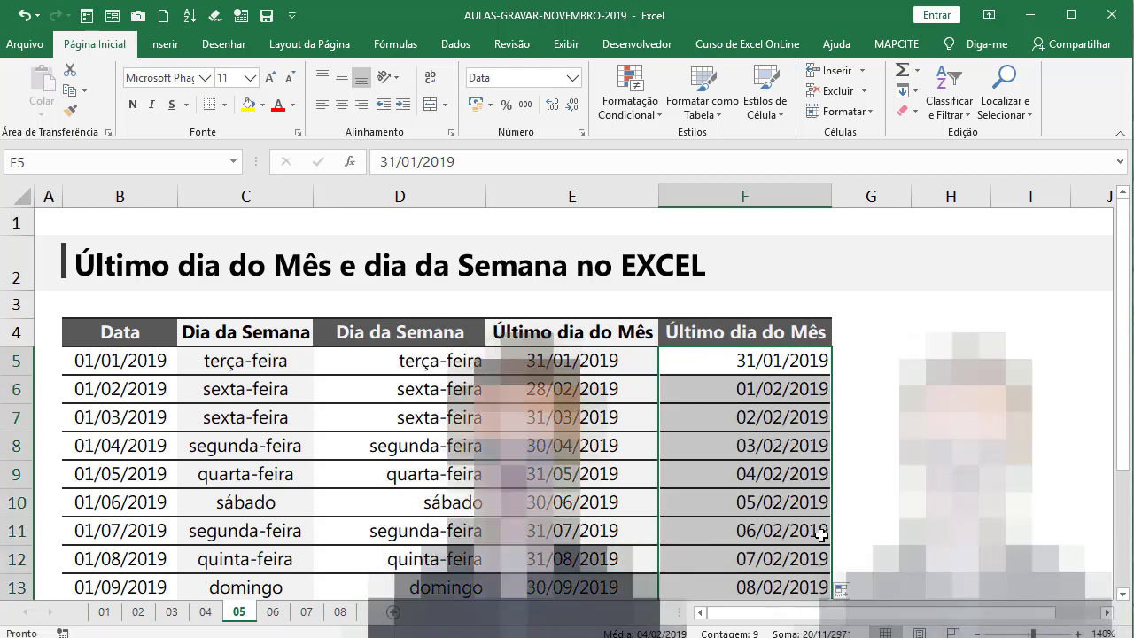
pyautogui.click(843, 590)
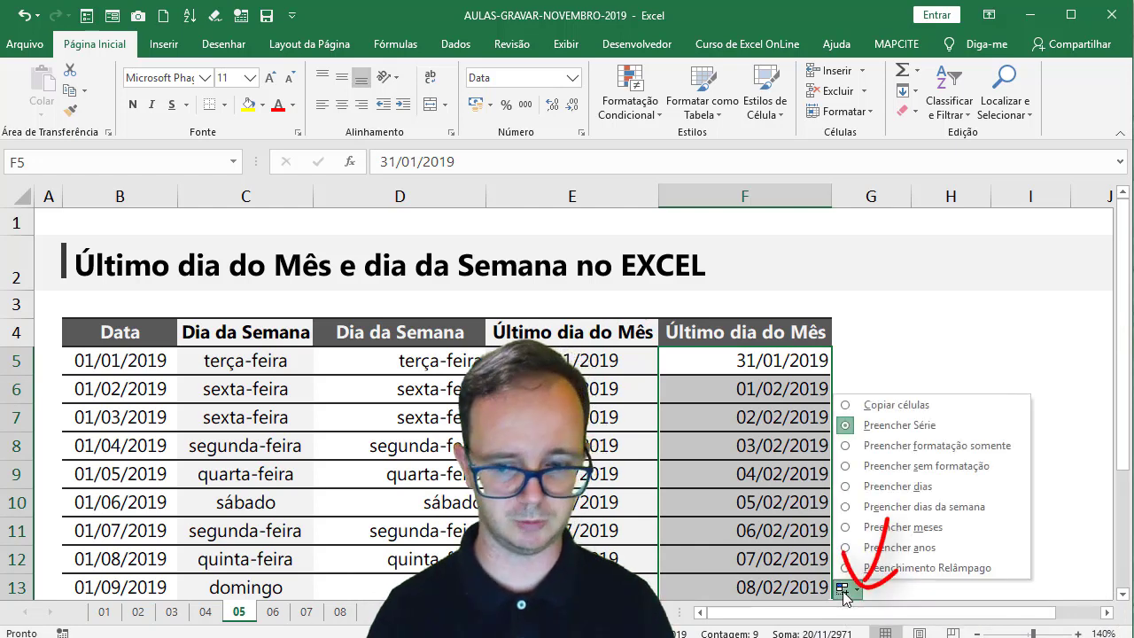
pyautogui.click(868, 528)
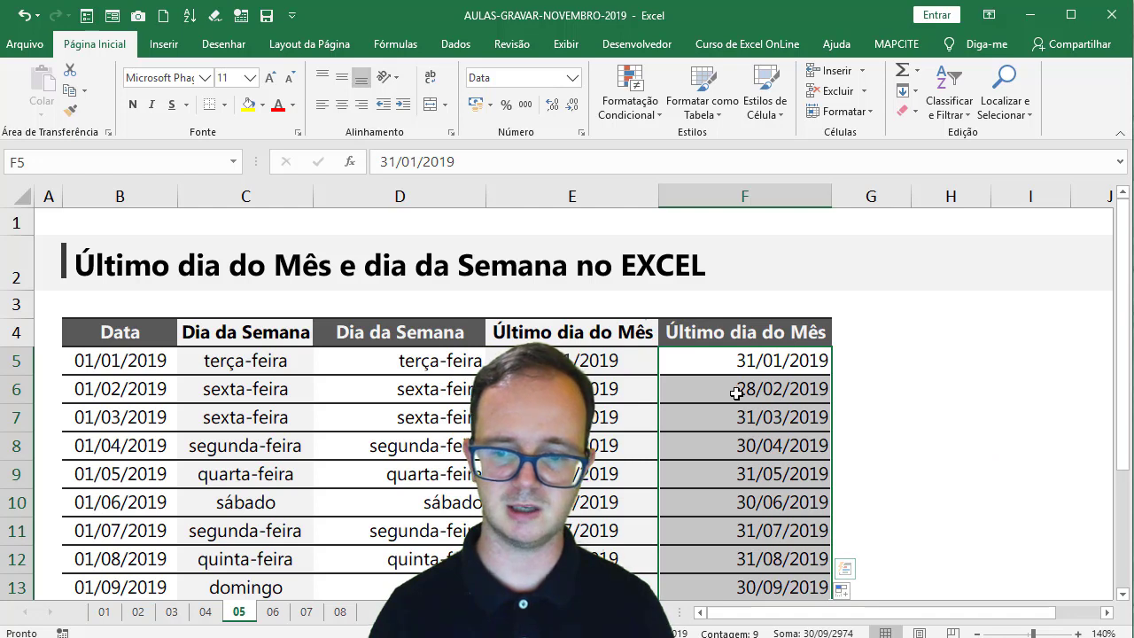